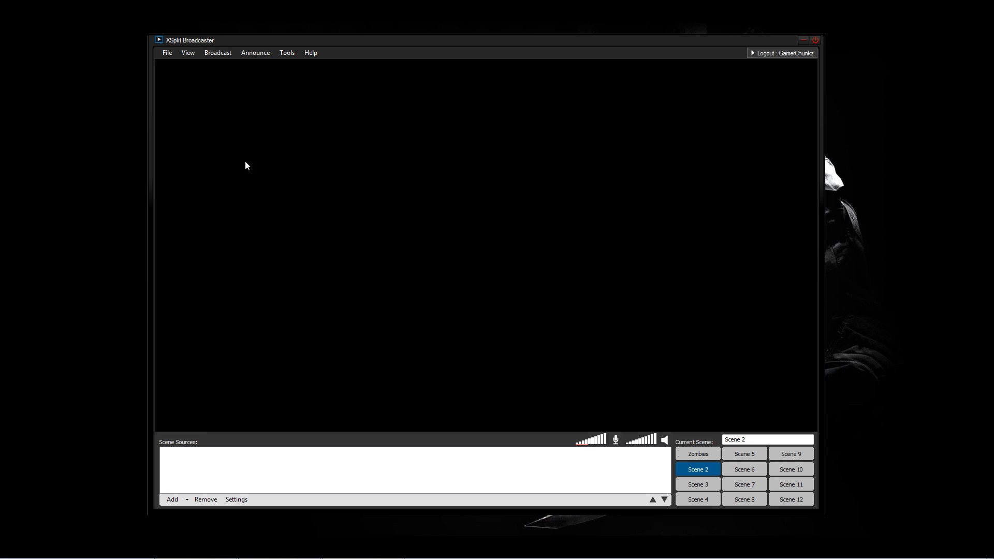
{"action": "left_click", "coordinate": [169, 54]}
{"action": "left_click", "coordinate": [169, 53]}
{"action": "left_click", "coordinate": [169, 54]}
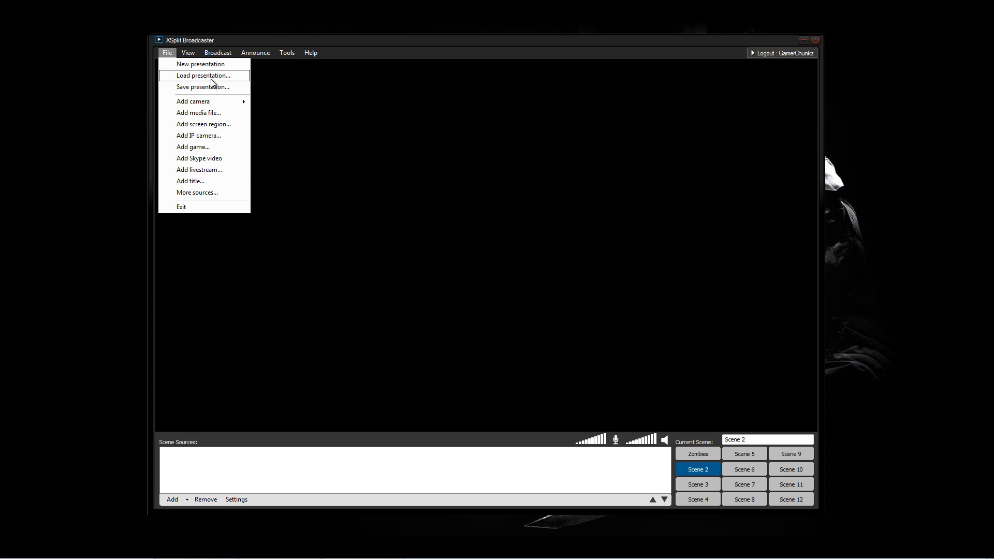
{"action": "mouse_move", "coordinate": [197, 102]}
{"action": "mouse_move", "coordinate": [185, 54]}
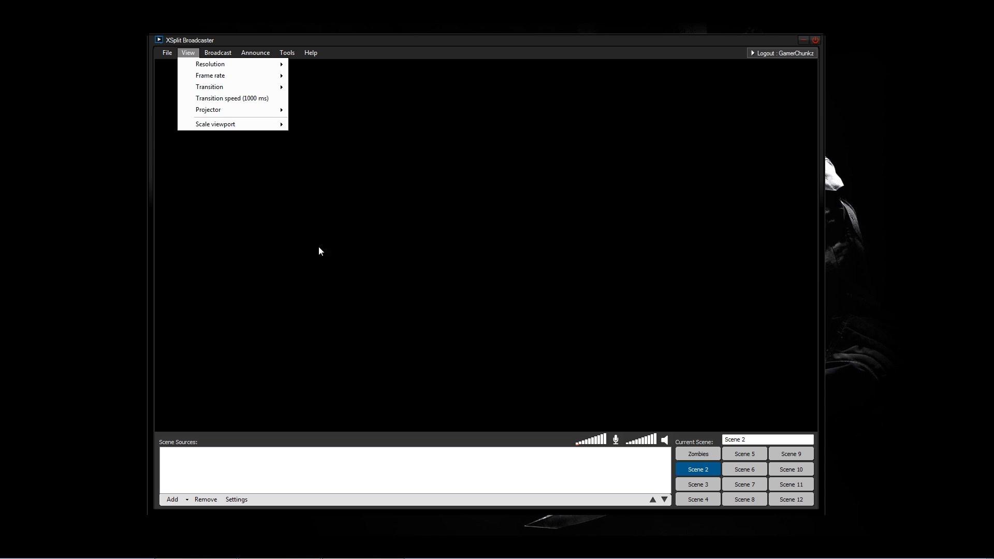
{"action": "left_click", "coordinate": [398, 233]}
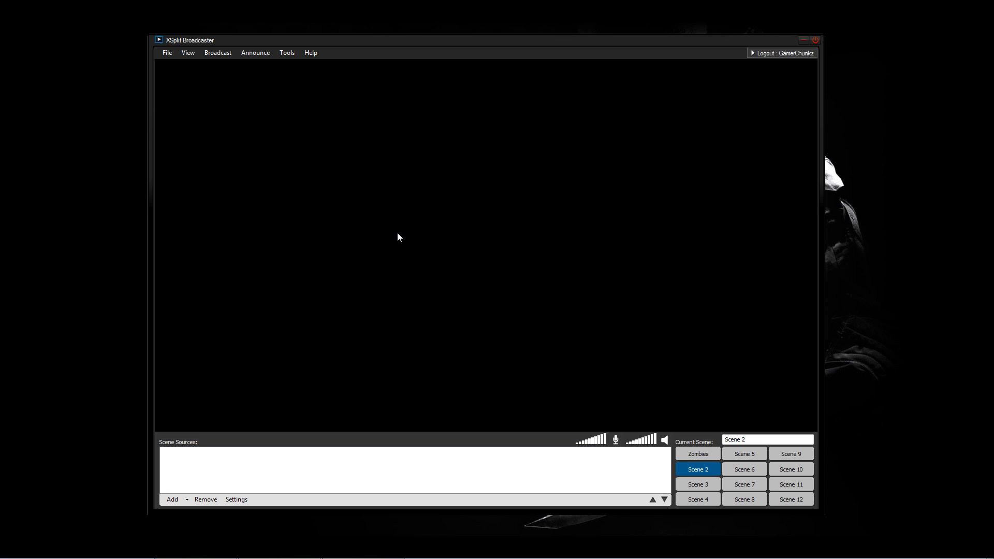
- Review which stage resolutions are enabled in the user settings, including 1920 x 1080 and 1280 x 720, and close the settings
{"action": "left_click", "coordinate": [192, 54]}
{"action": "mouse_move", "coordinate": [208, 52]}
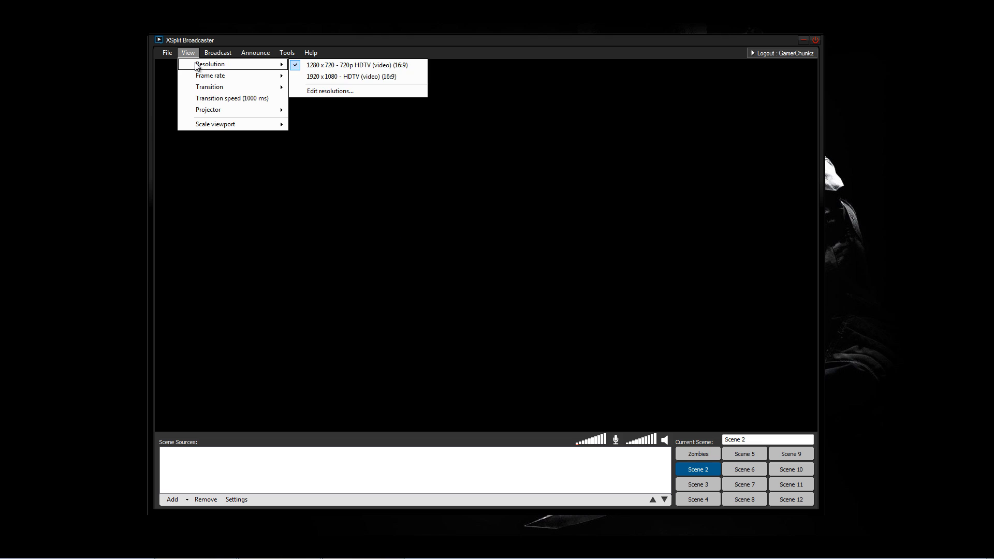
{"action": "left_click", "coordinate": [317, 91]}
{"action": "left_click_drag", "start_coordinate": [593, 256], "coordinate": [595, 309]}
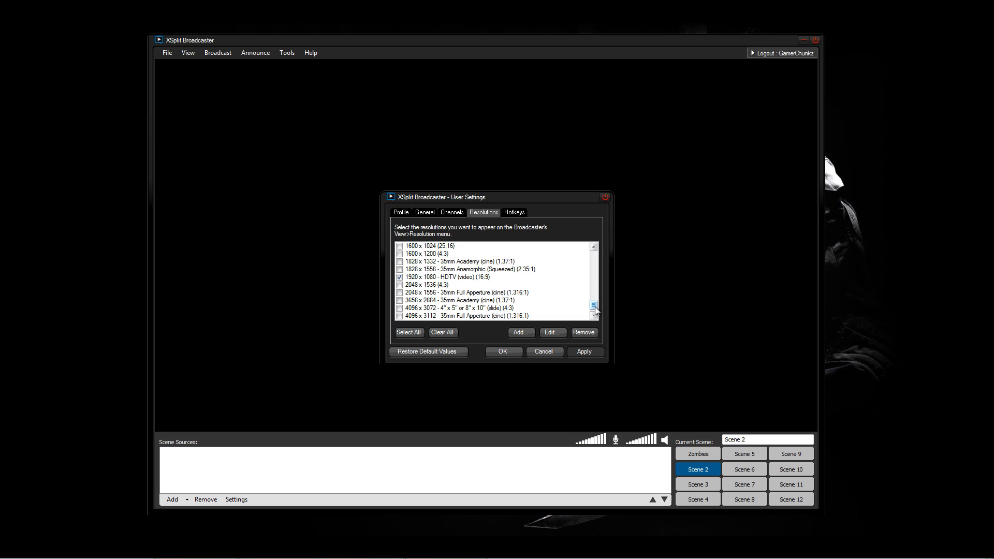
{"action": "left_click_drag", "start_coordinate": [595, 310], "coordinate": [593, 305]}
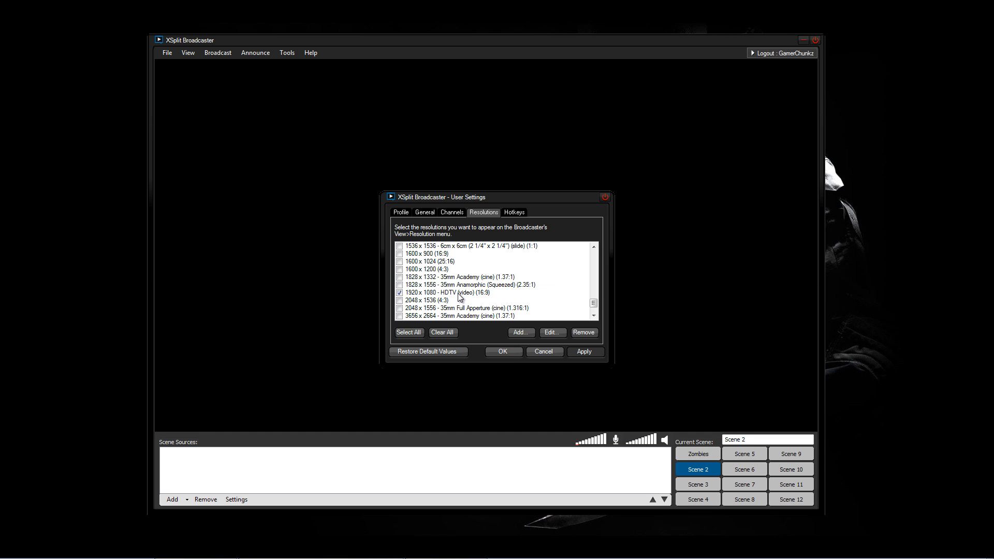
{"action": "scroll", "coordinate": [458, 293], "scroll_direction": "up", "scroll_amount": 5}
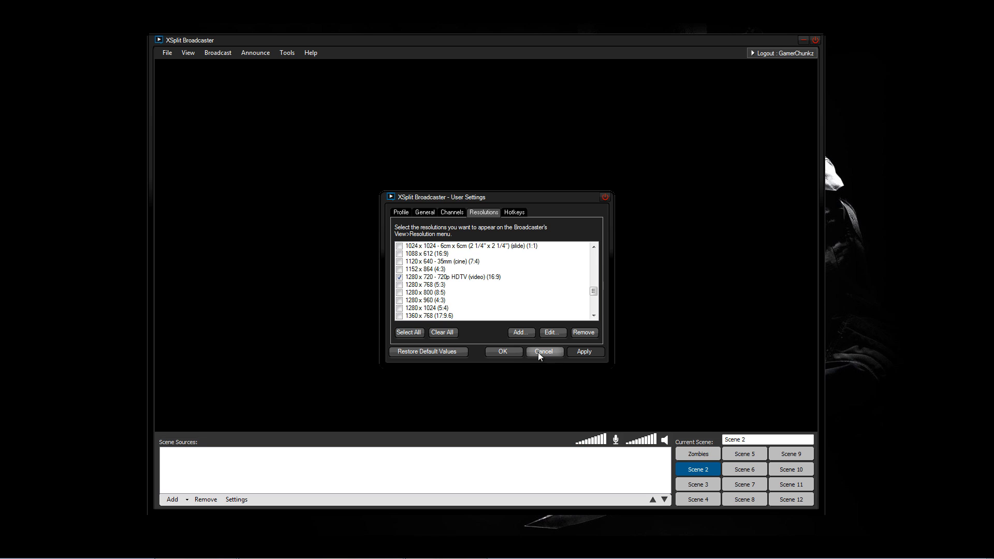
{"action": "left_click", "coordinate": [503, 351]}
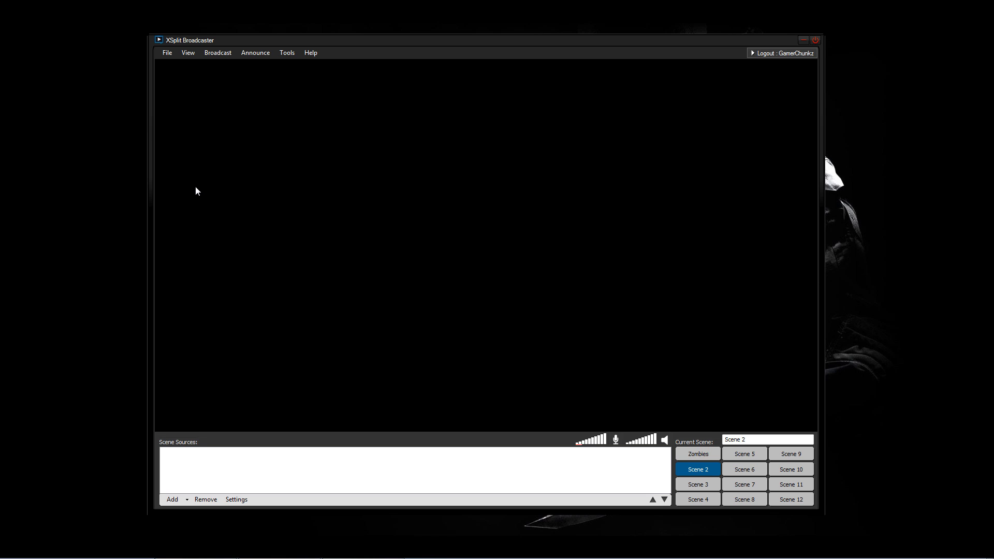
- Check the frame rate and projector options, and scale the viewport to 50%
{"action": "left_click", "coordinate": [194, 51]}
{"action": "mouse_move", "coordinate": [207, 79]}
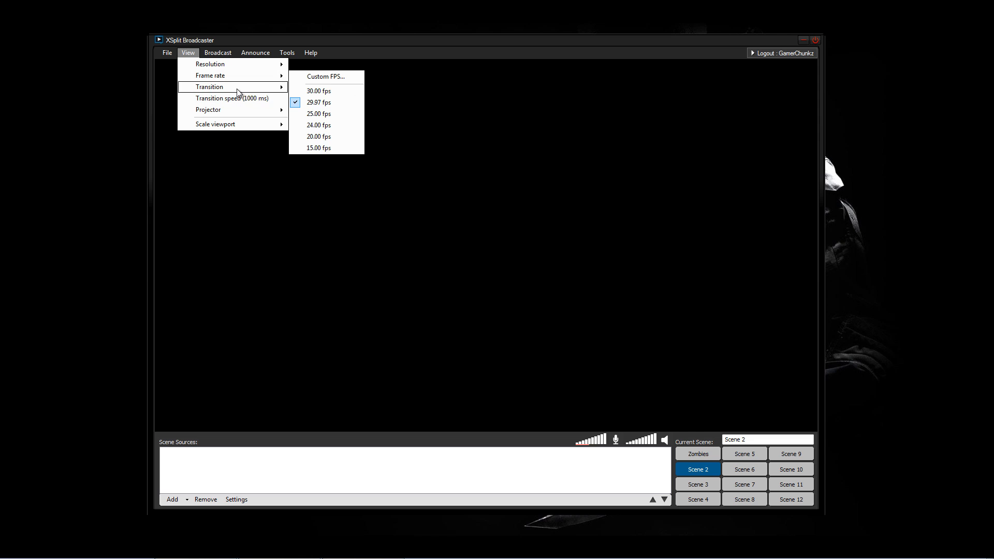
{"action": "mouse_move", "coordinate": [240, 92]}
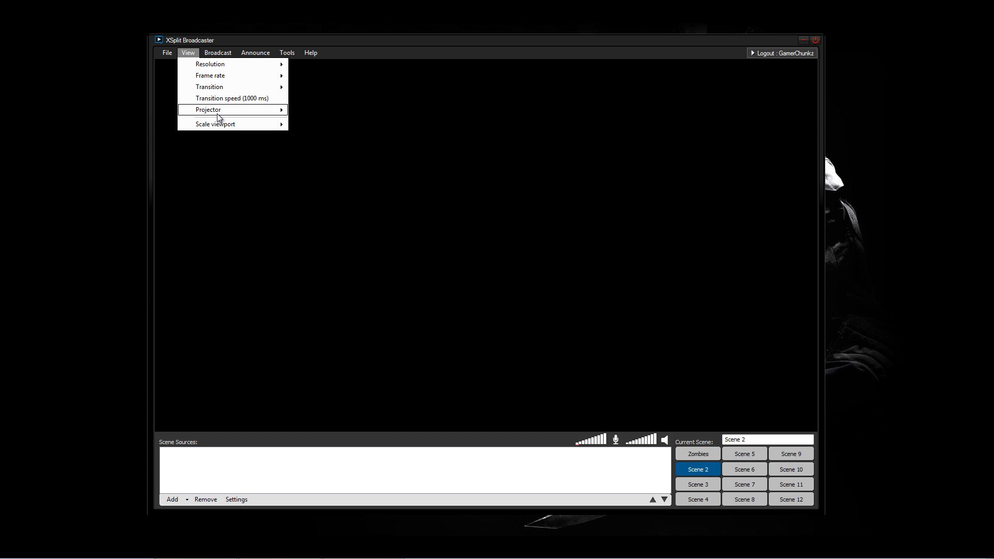
{"action": "mouse_move", "coordinate": [217, 114]}
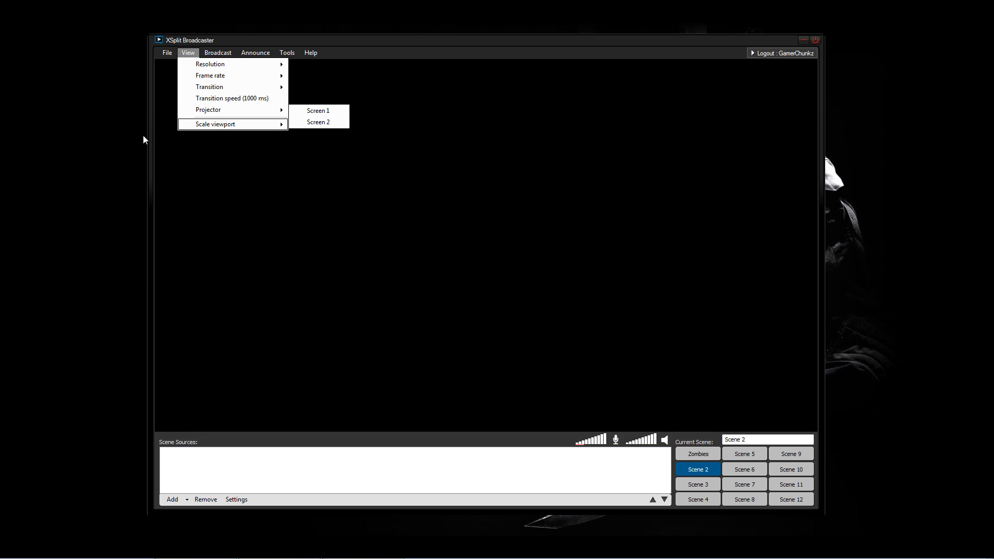
{"action": "mouse_move", "coordinate": [227, 132]}
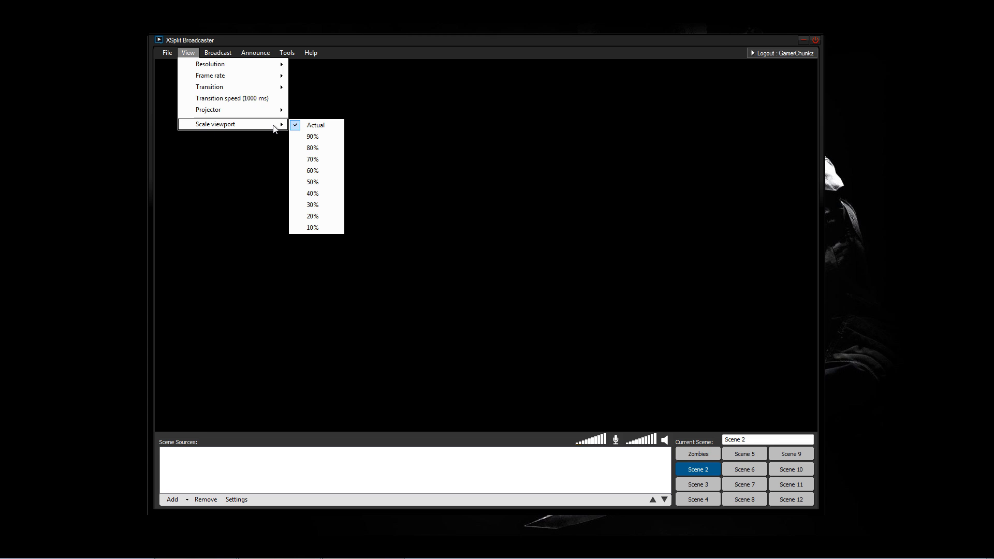
{"action": "left_click", "coordinate": [312, 185]}
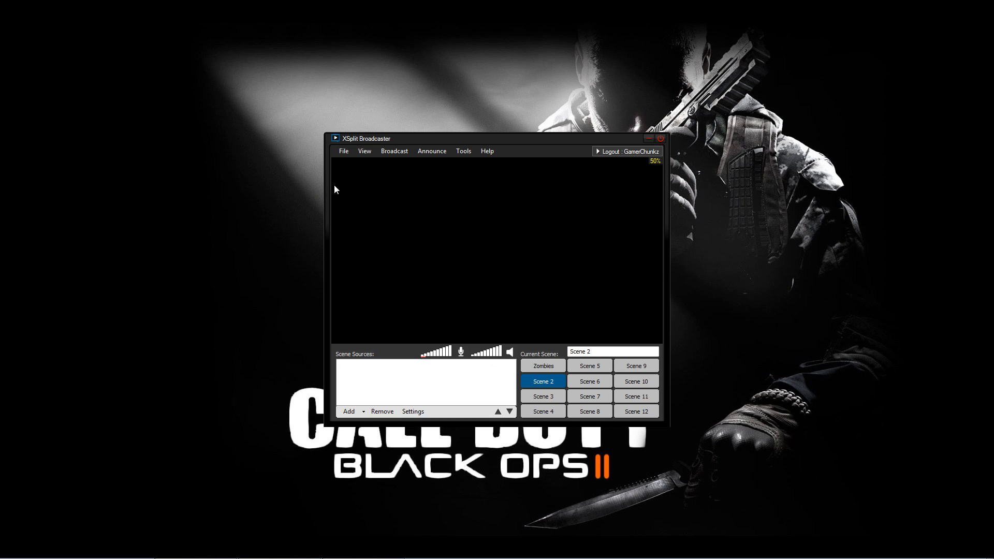
- Return the viewport scale to Actual
{"action": "left_click", "coordinate": [343, 150]}
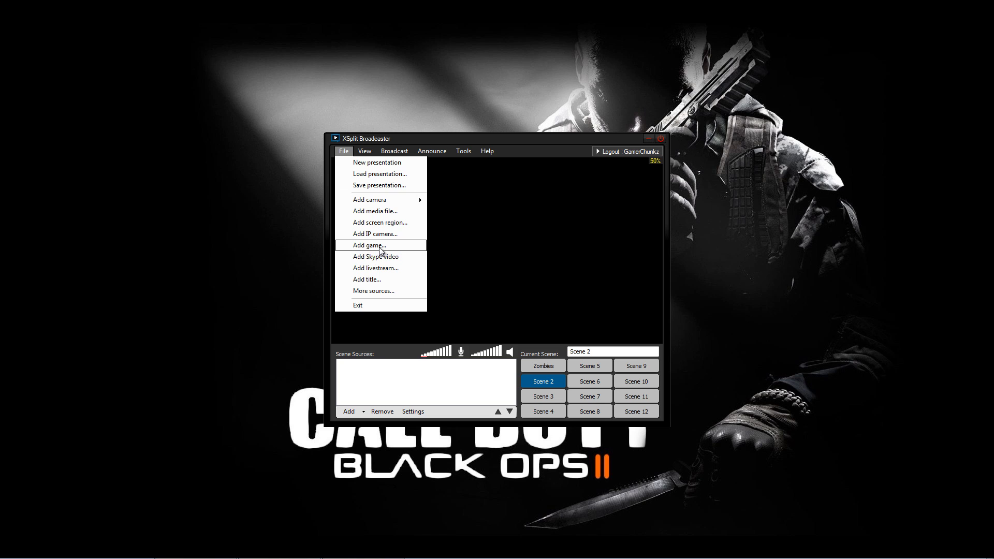
{"action": "left_click", "coordinate": [365, 150]}
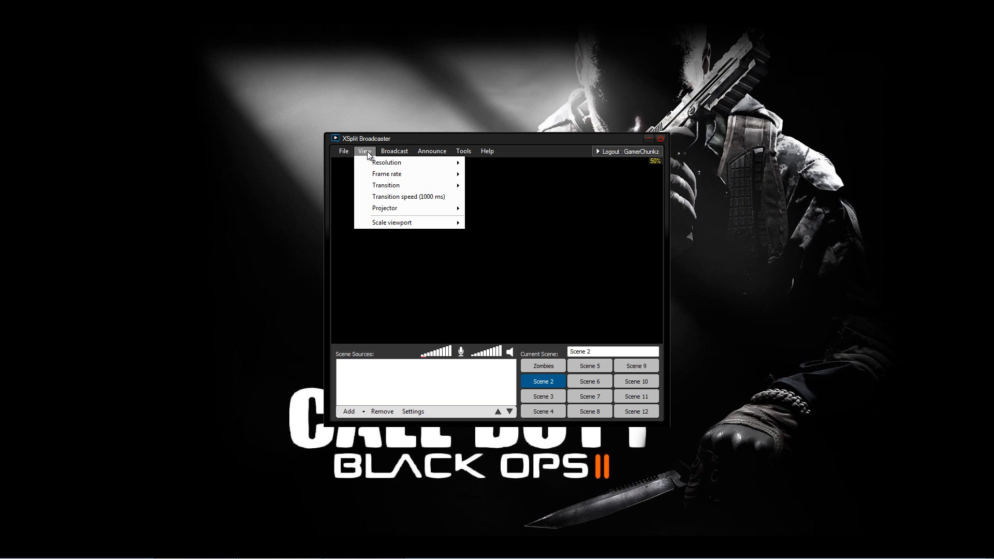
{"action": "mouse_move", "coordinate": [392, 226]}
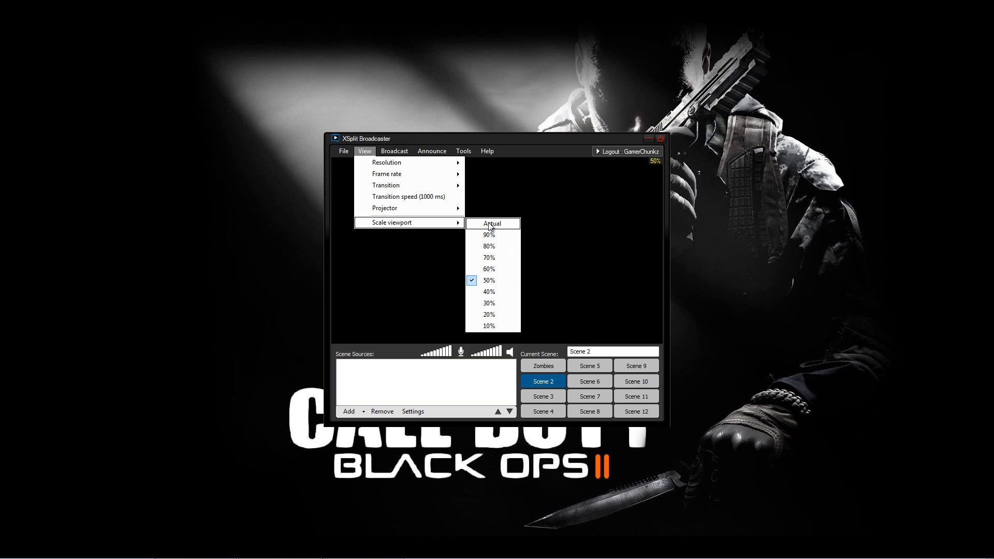
{"action": "left_click", "coordinate": [491, 225]}
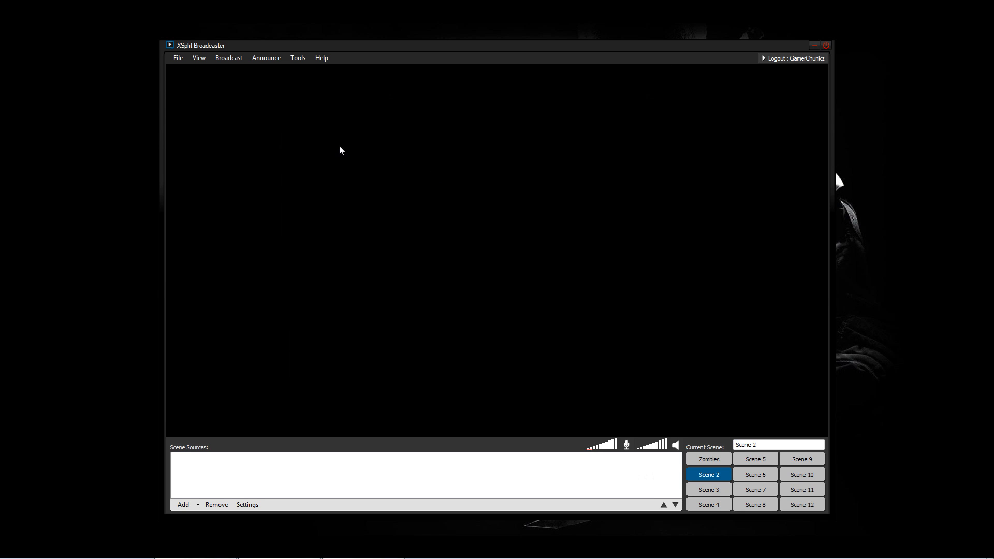
- Open the properties of the Justin.tv/Twitch broadcast channel for editing
{"action": "left_click", "coordinate": [204, 60]}
{"action": "mouse_move", "coordinate": [220, 69]}
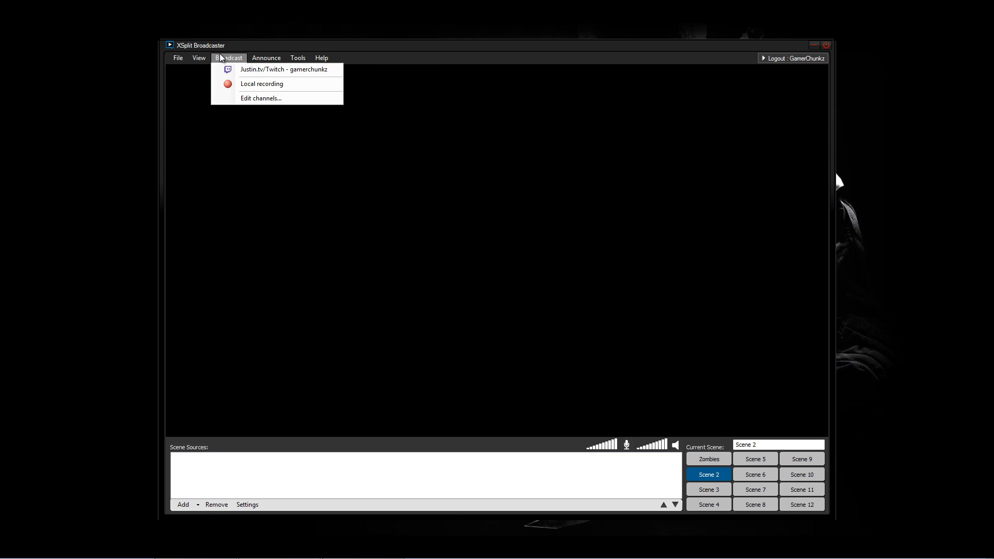
{"action": "left_click", "coordinate": [408, 35]}
{"action": "left_click", "coordinate": [234, 58]}
{"action": "left_click", "coordinate": [255, 99]}
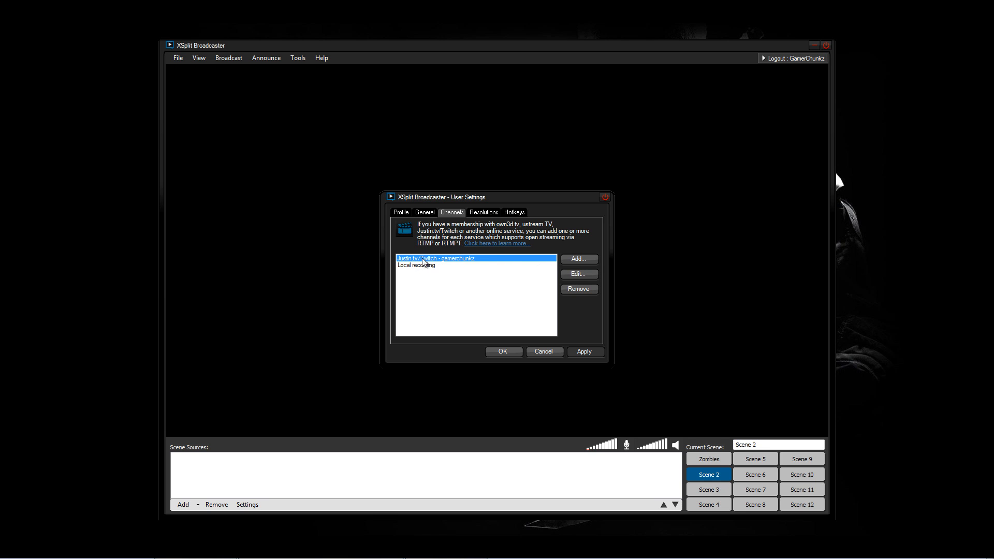
{"action": "left_click", "coordinate": [580, 274]}
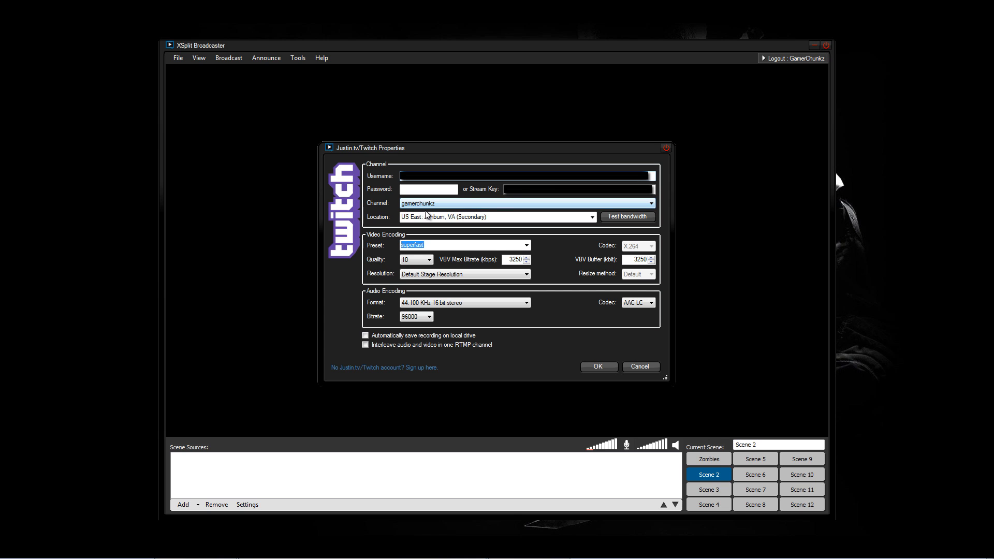
- Check the Twitch channel selection and compare the latency of the available ingest server locations
{"action": "left_click", "coordinate": [505, 207]}
{"action": "left_click", "coordinate": [515, 203]}
{"action": "left_click", "coordinate": [592, 217]}
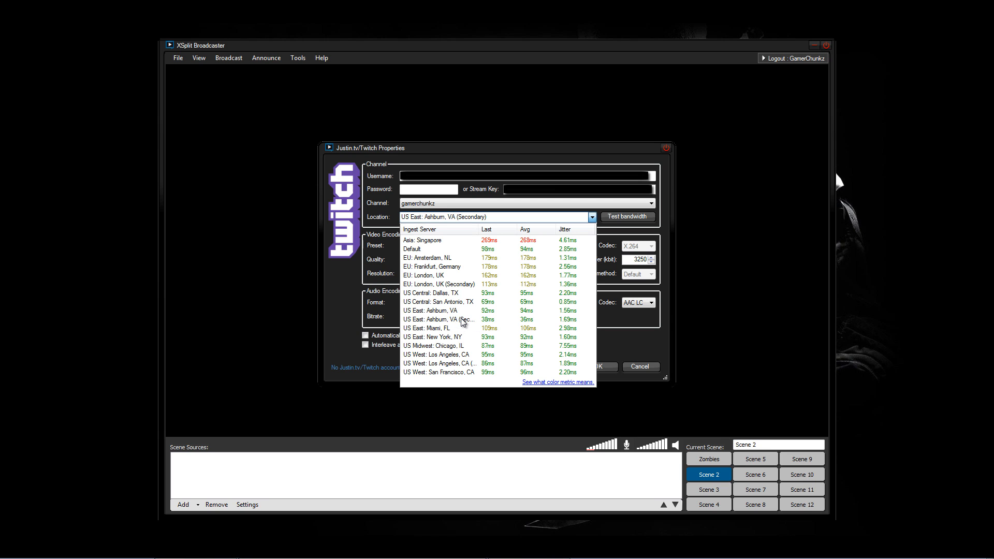
{"action": "left_click", "coordinate": [584, 220]}
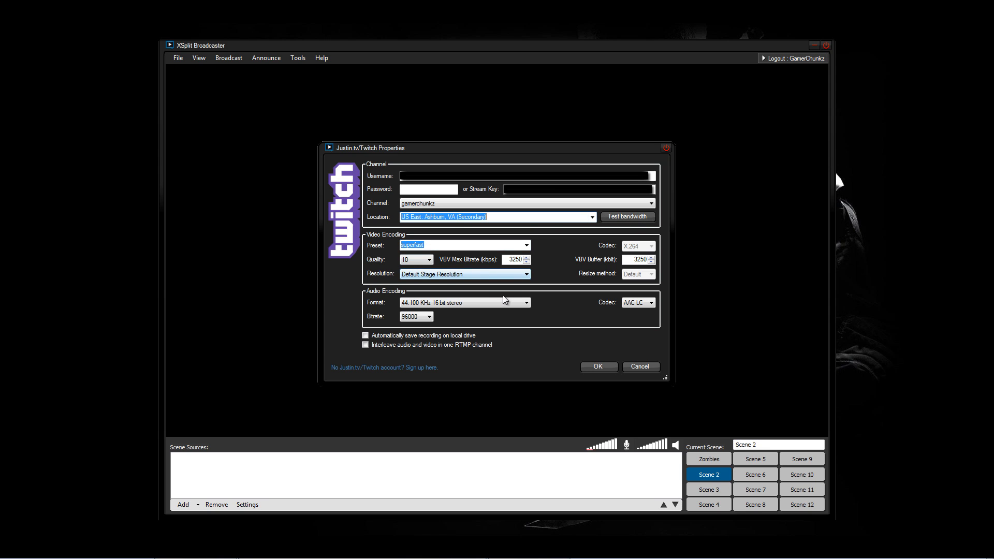
- Choose the superfast video encoding preset and keep the quality at 10
{"action": "left_click", "coordinate": [527, 245]}
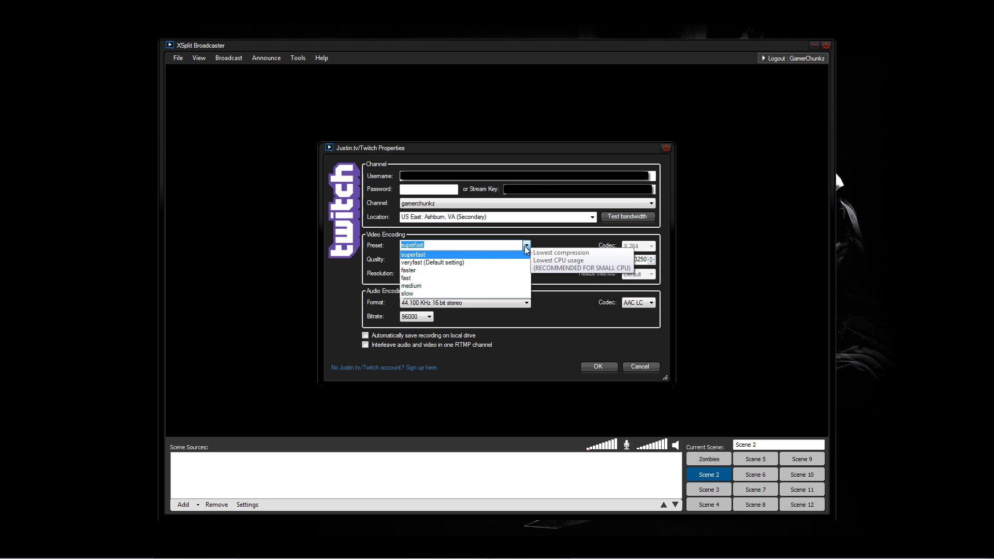
{"action": "left_click", "coordinate": [421, 256]}
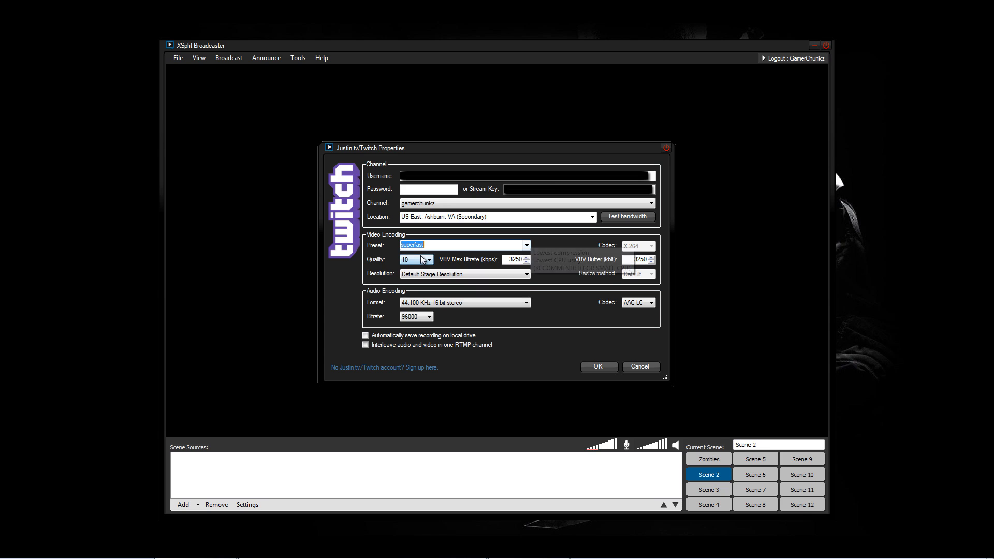
{"action": "left_click", "coordinate": [525, 246]}
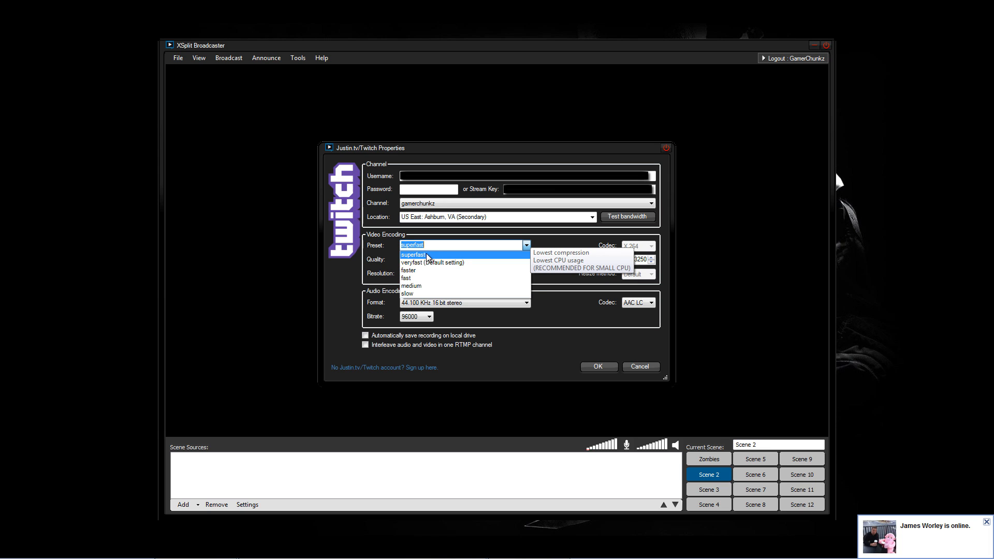
{"action": "left_click", "coordinate": [428, 256]}
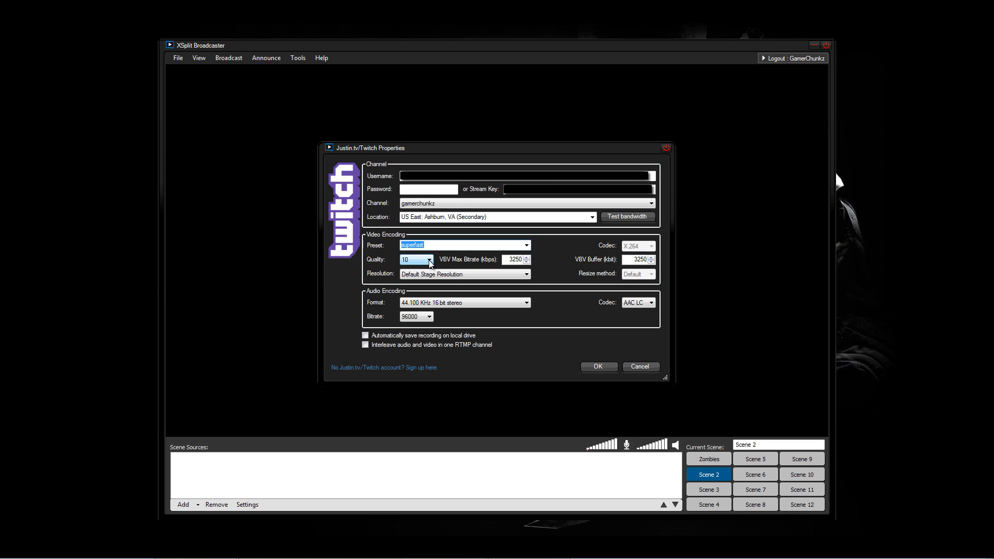
{"action": "left_click", "coordinate": [429, 261]}
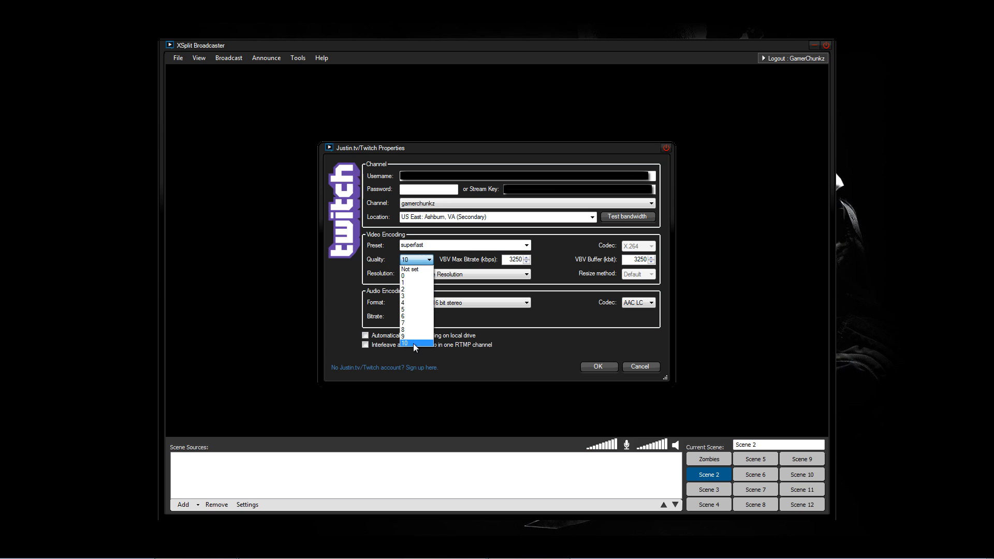
{"action": "left_click", "coordinate": [425, 263]}
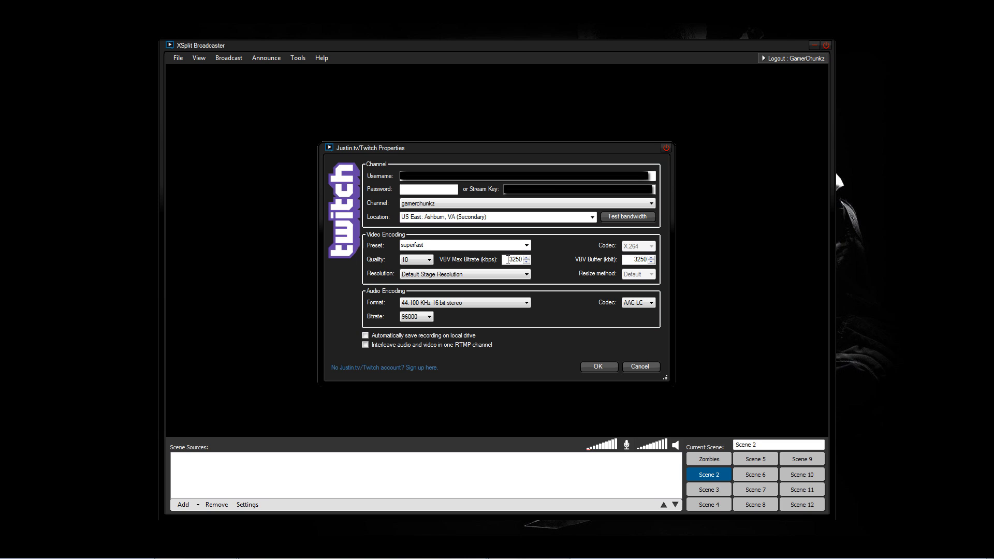
- Inspect the VBV max bitrate and VBV buffer values in the video encoding settings
{"action": "left_click_drag", "start_coordinate": [508, 260], "coordinate": [544, 259]}
{"action": "left_click", "coordinate": [510, 259]}
{"action": "left_click_drag", "start_coordinate": [629, 260], "coordinate": [651, 259]}
{"action": "left_click_drag", "start_coordinate": [634, 260], "coordinate": [649, 259]}
{"action": "left_click", "coordinate": [632, 258]}
- Choose 44.100 KHz 16 bit stereo as the audio format, and check the audio bitrate and codec options
{"action": "left_click", "coordinate": [461, 304]}
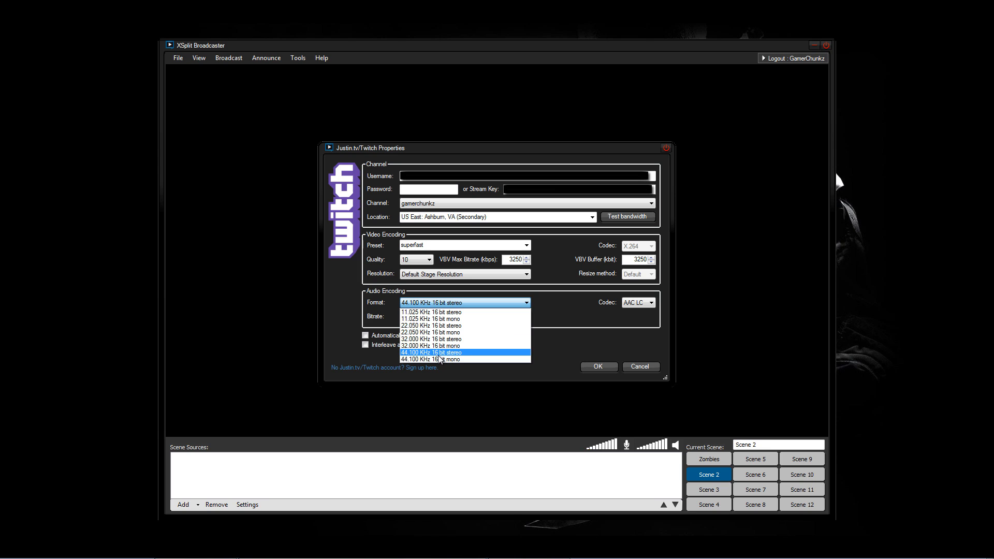
{"action": "left_click", "coordinate": [438, 353]}
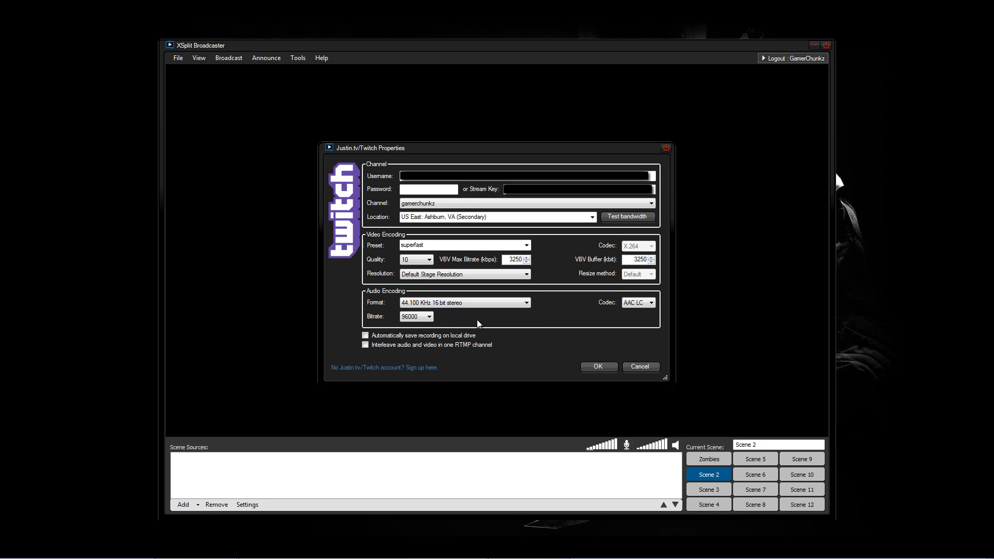
{"action": "left_click", "coordinate": [428, 317]}
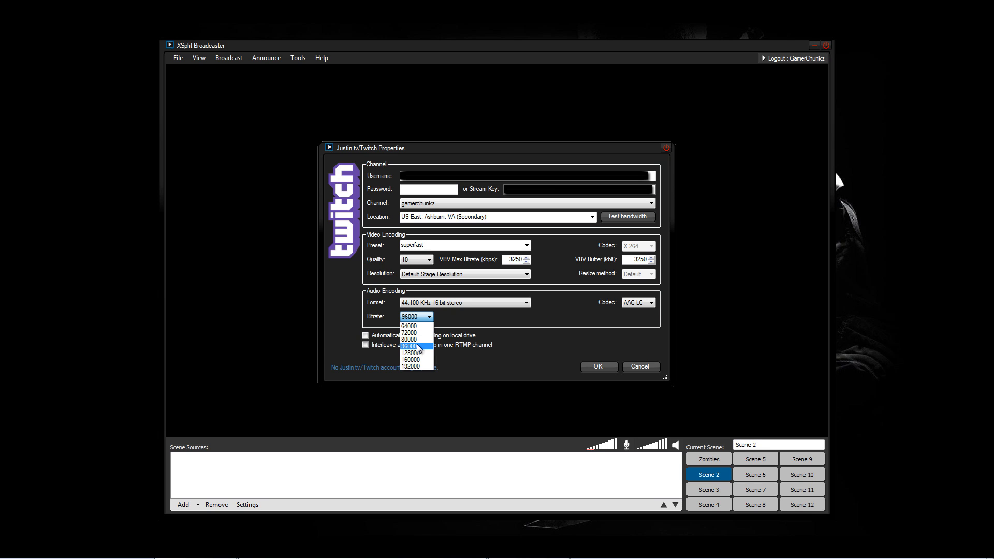
{"action": "left_click", "coordinate": [427, 316]}
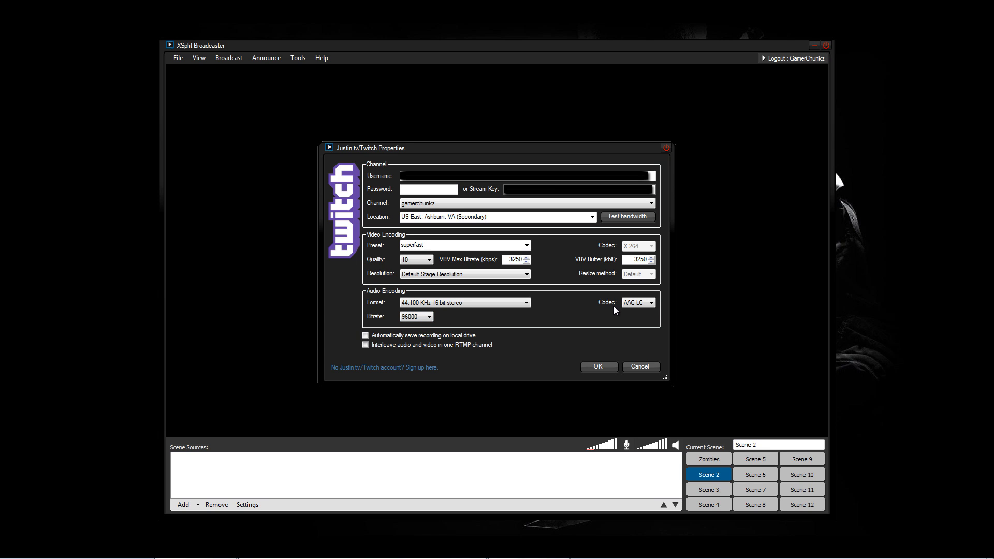
{"action": "left_click", "coordinate": [651, 304]}
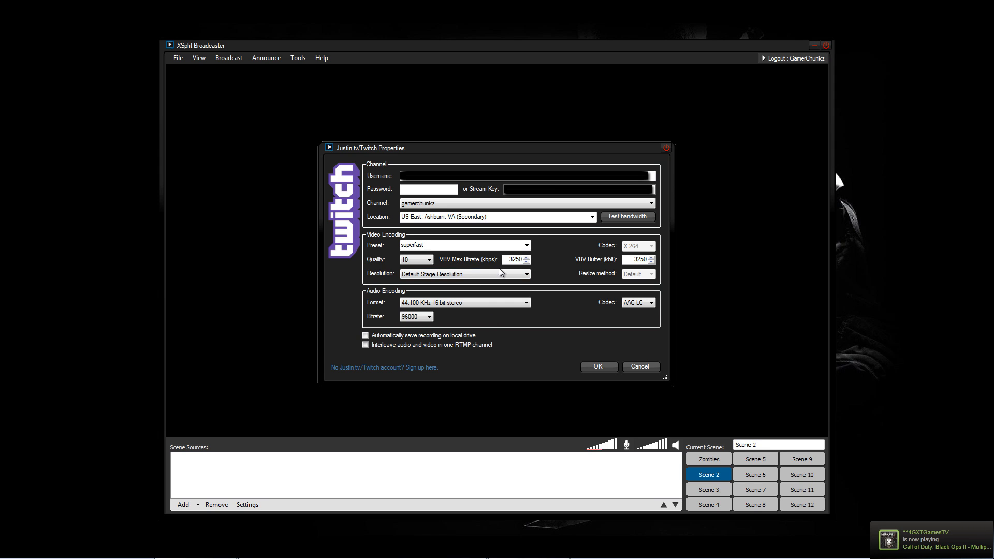
- Run the bandwidth test for the selected Twitch server and close the tester
{"action": "left_click", "coordinate": [623, 216]}
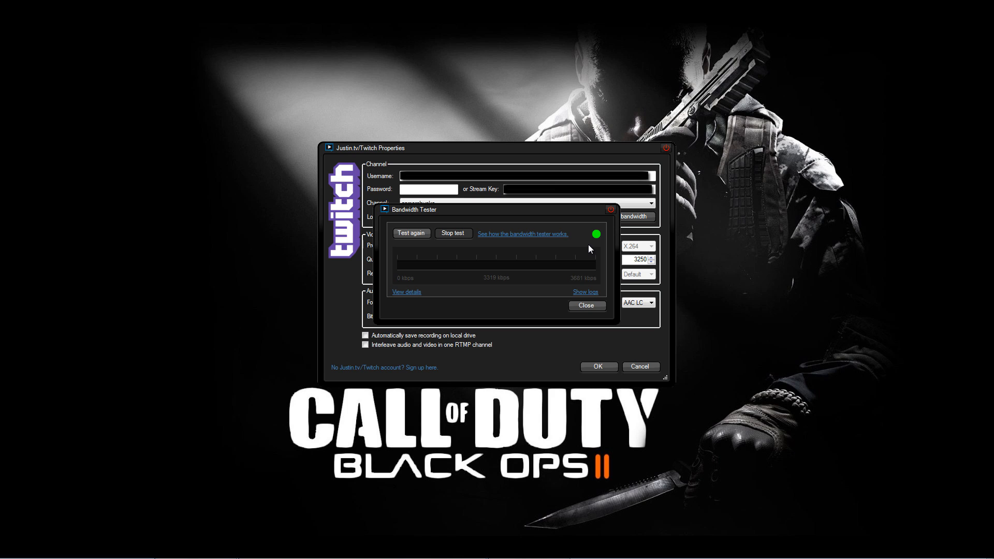
{"action": "left_click", "coordinate": [591, 307]}
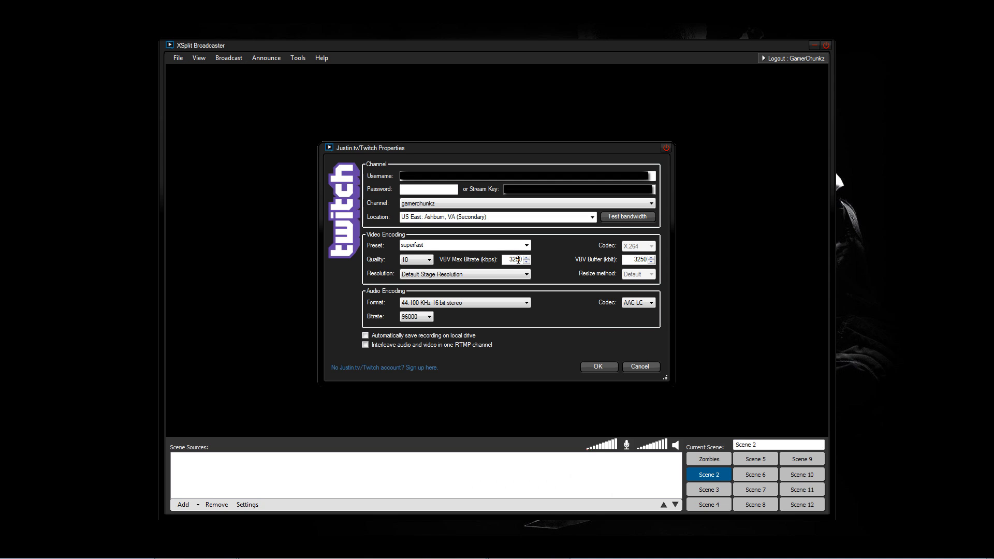
- Choose Microphone (Yeti Stereo Microphone) as the audio input in the general user settings
{"action": "left_click", "coordinate": [422, 262]}
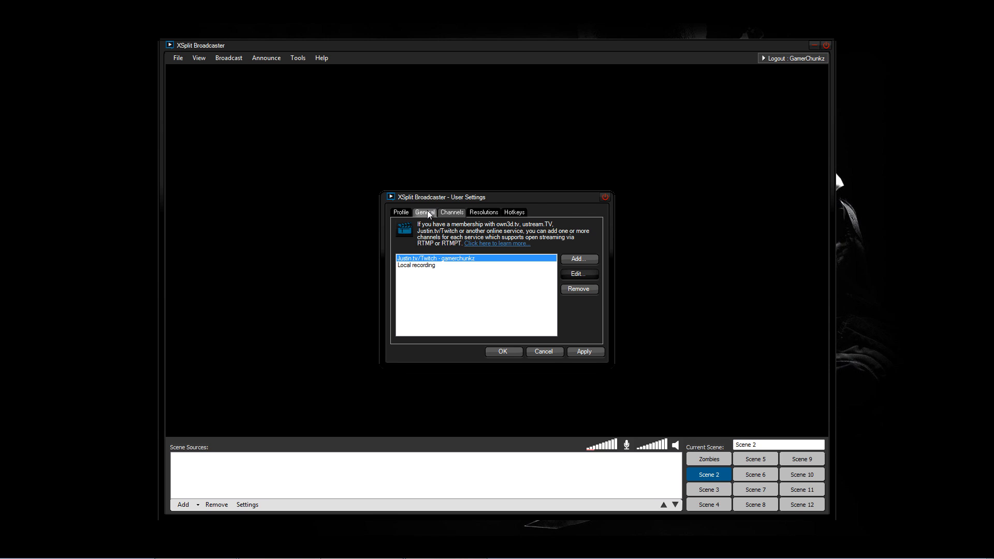
{"action": "left_click", "coordinate": [426, 213]}
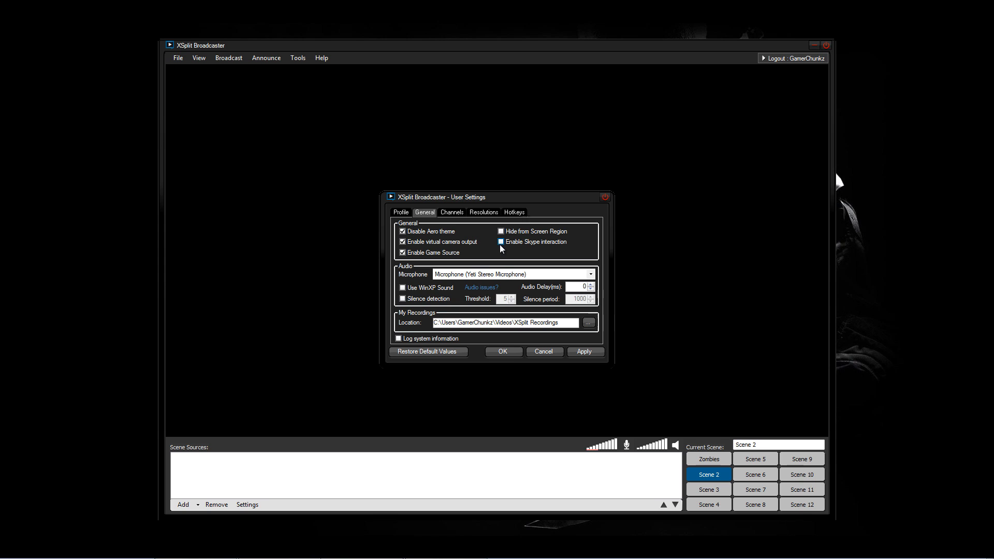
{"action": "left_click", "coordinate": [515, 276]}
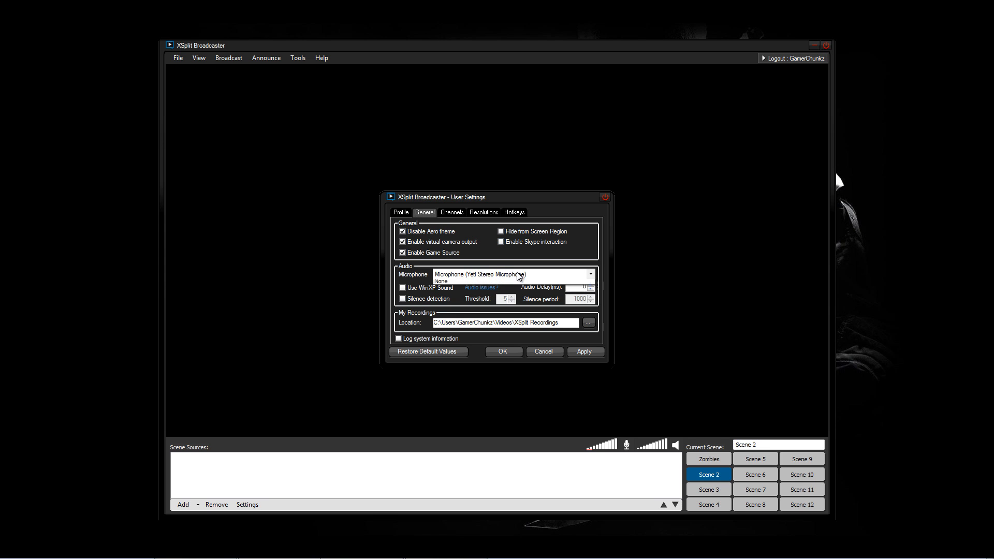
{"action": "left_click", "coordinate": [514, 273]}
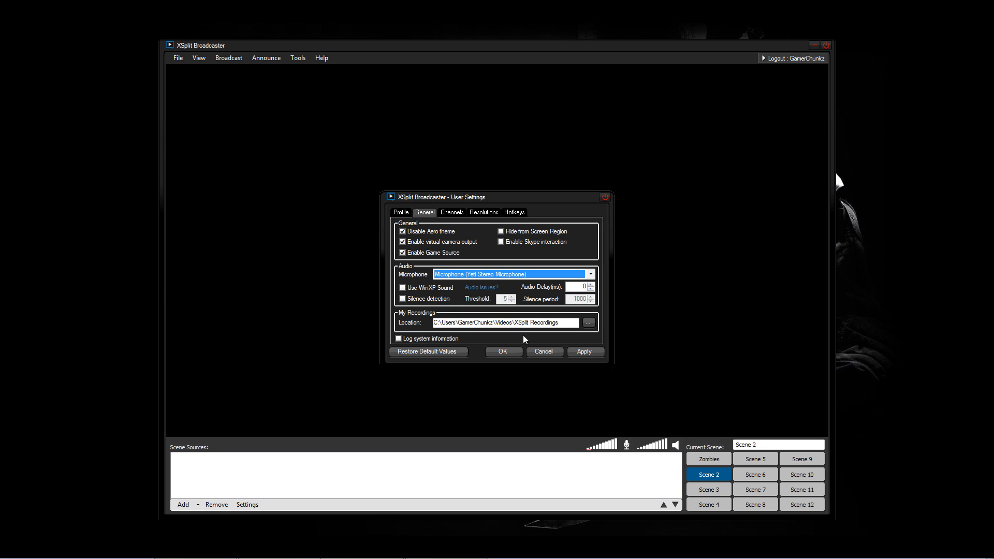
- Review the list of selectable resolutions and the scene hotkeys, and accept the user settings
{"action": "left_click", "coordinate": [486, 211]}
{"action": "scroll", "coordinate": [435, 262], "scroll_direction": "down", "scroll_amount": 14}
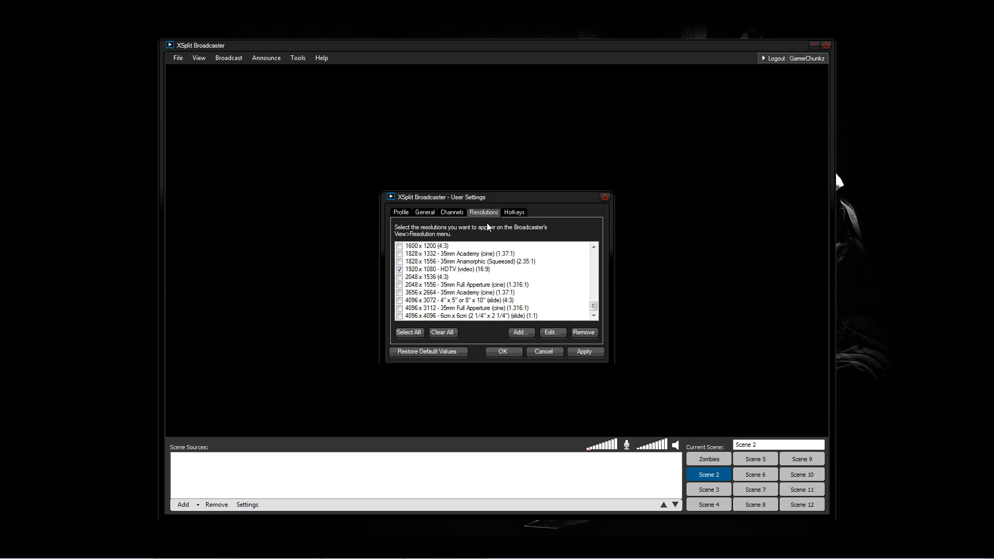
{"action": "left_click", "coordinate": [519, 212]}
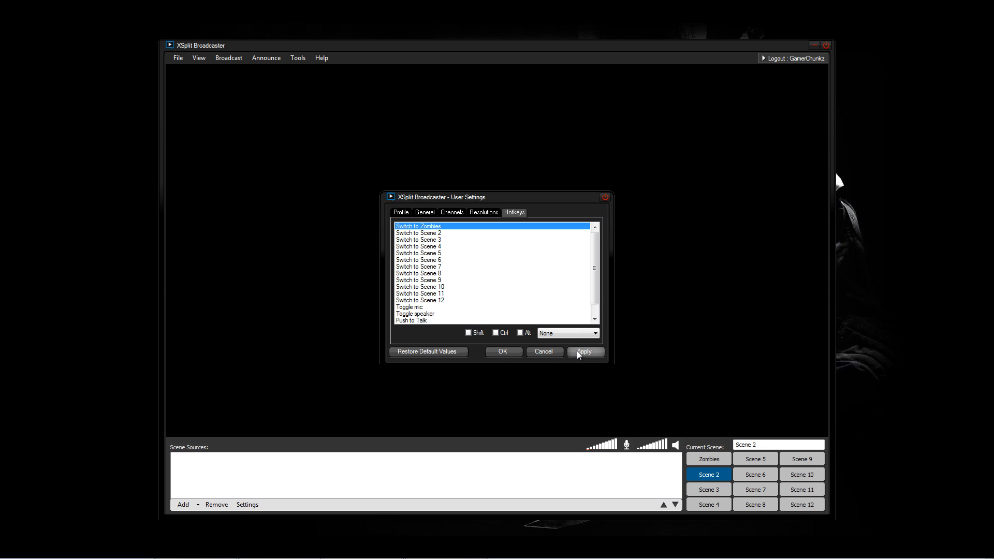
{"action": "left_click", "coordinate": [507, 351]}
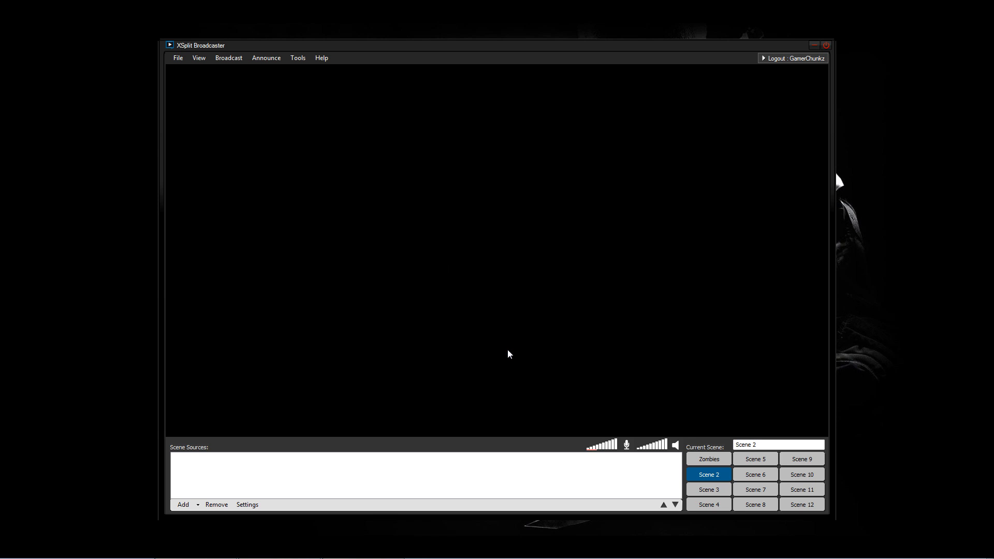
- Draft a Twitter announcement for the Twitch channel reading "I will be live come watch" and insert the channel link
{"action": "left_click", "coordinate": [268, 59]}
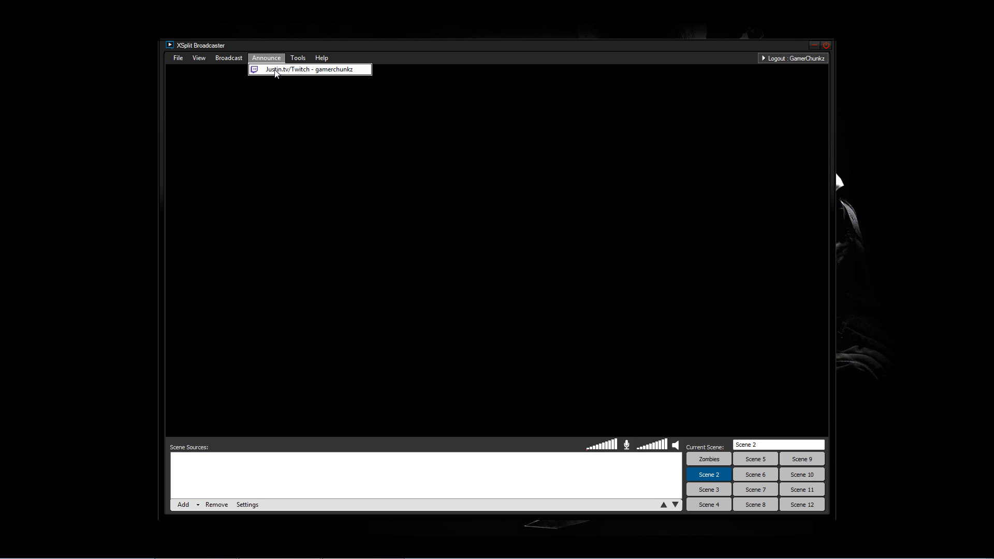
{"action": "left_click", "coordinate": [276, 70]}
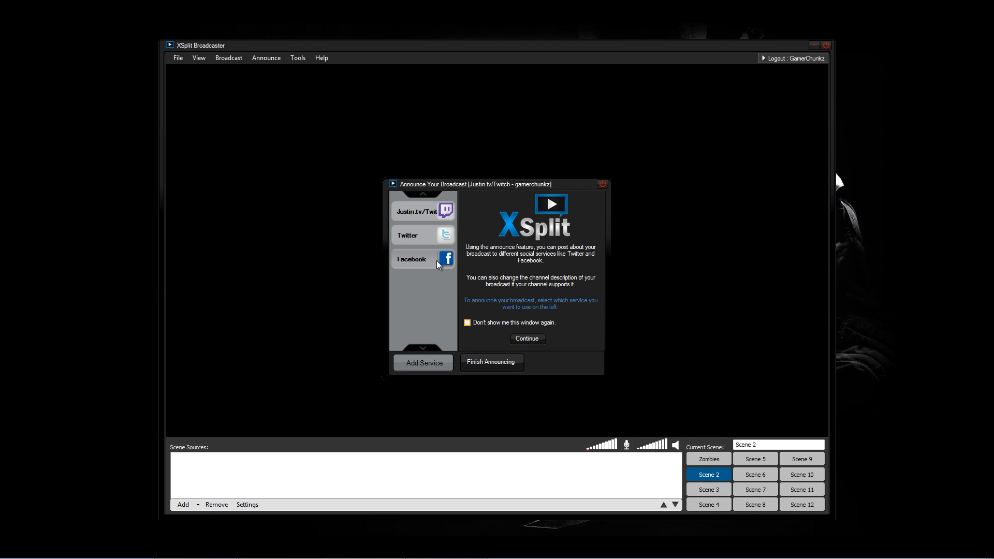
{"action": "left_click", "coordinate": [434, 237]}
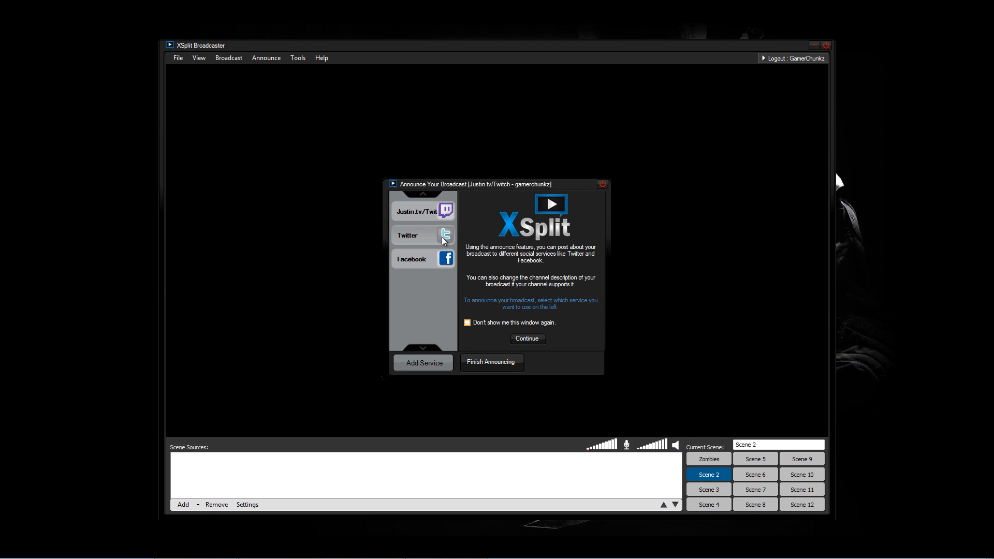
{"action": "left_click", "coordinate": [518, 300]}
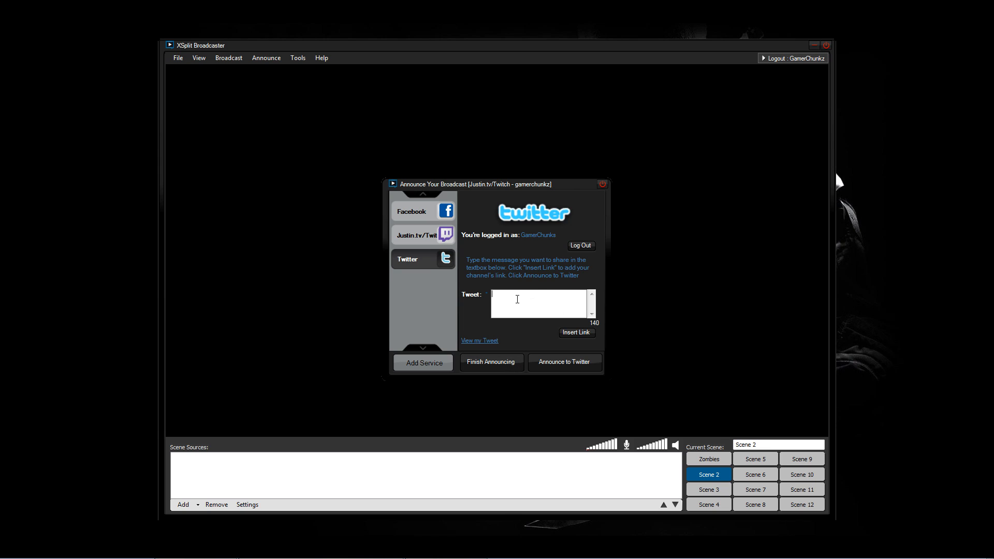
{"action": "type", "text": "I will be live come watch"}
{"action": "left_click", "coordinate": [577, 334]}
- Look over the Facebook and Justin.tv/Twitch announcement options, and close the announcement window without posting
{"action": "left_click", "coordinate": [426, 214]}
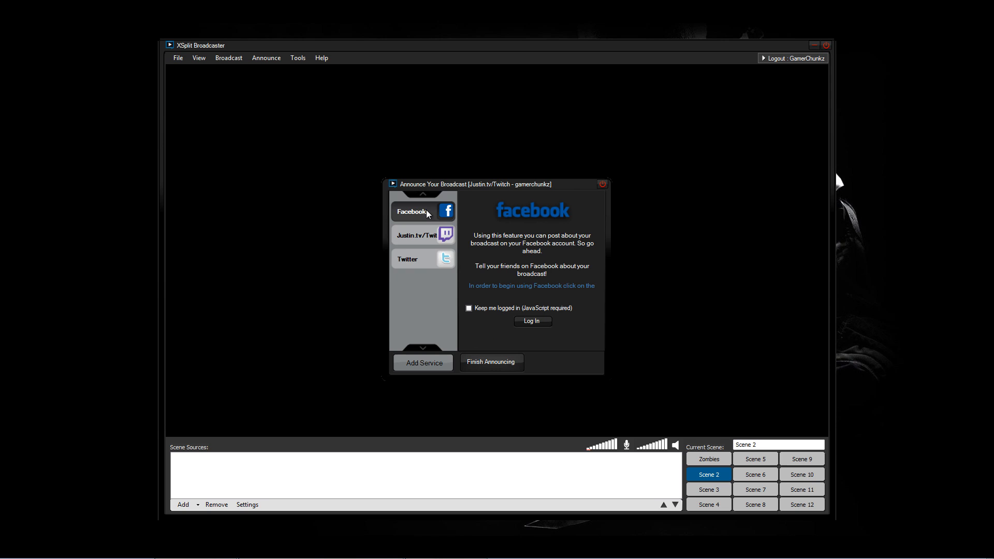
{"action": "left_click", "coordinate": [428, 241]}
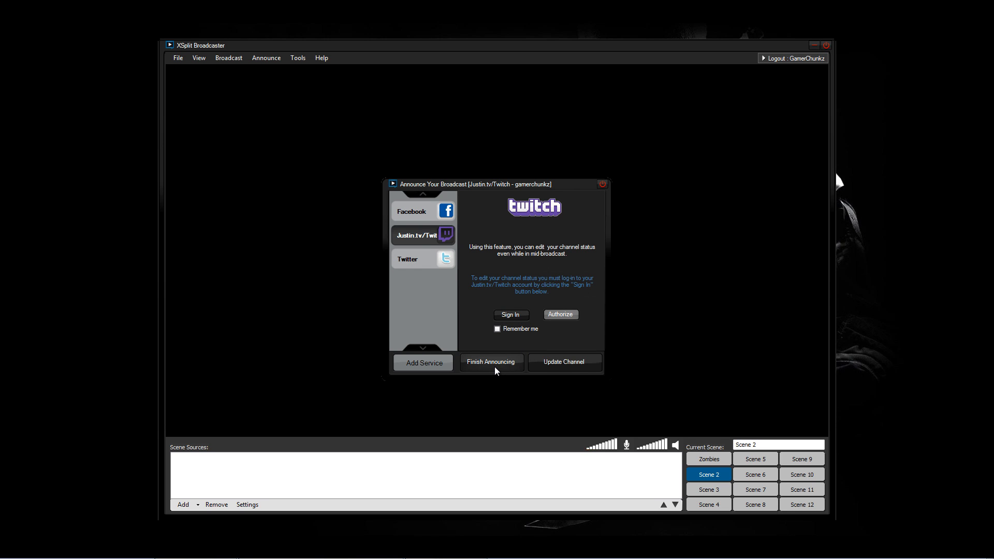
{"action": "left_click", "coordinate": [430, 259]}
{"action": "left_click", "coordinate": [437, 211]}
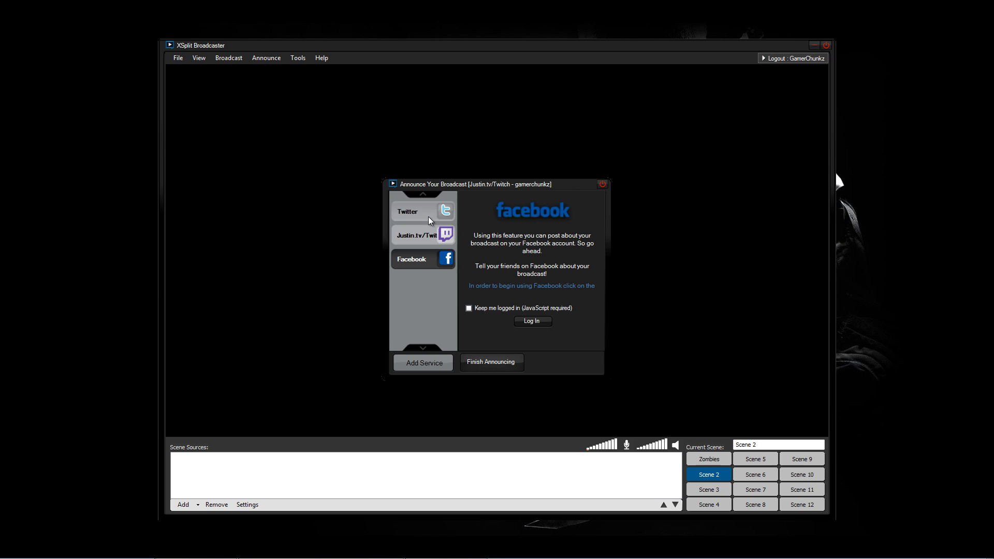
{"action": "left_click", "coordinate": [603, 184]}
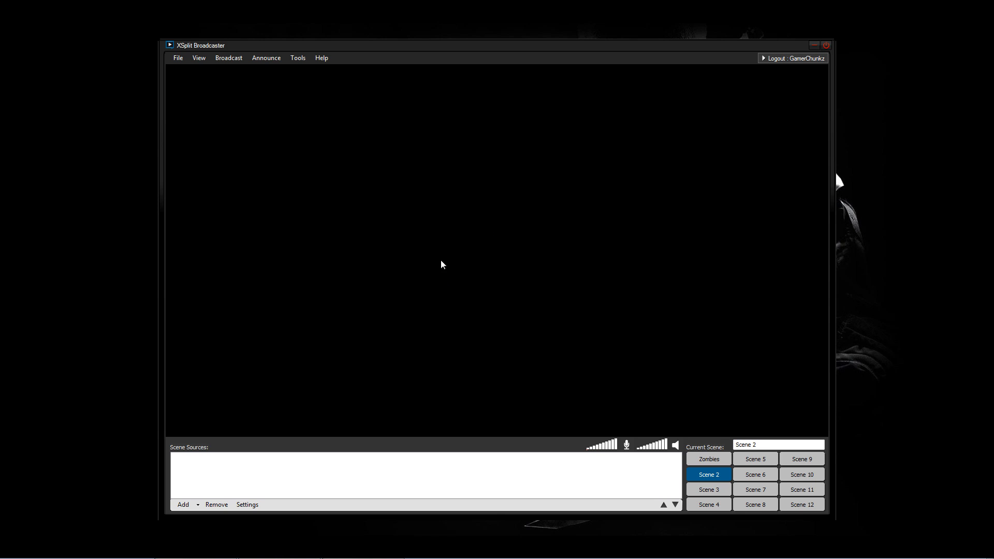
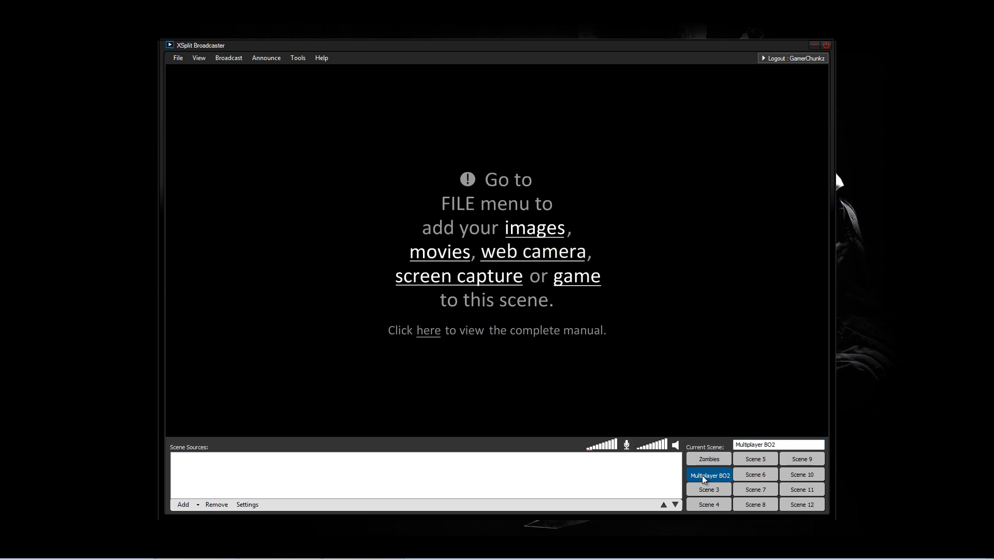
- Add the Logitech HD Pro Webcam C920 as a camera source to the Multiplayer BO2 scene
{"action": "left_click", "coordinate": [198, 505]}
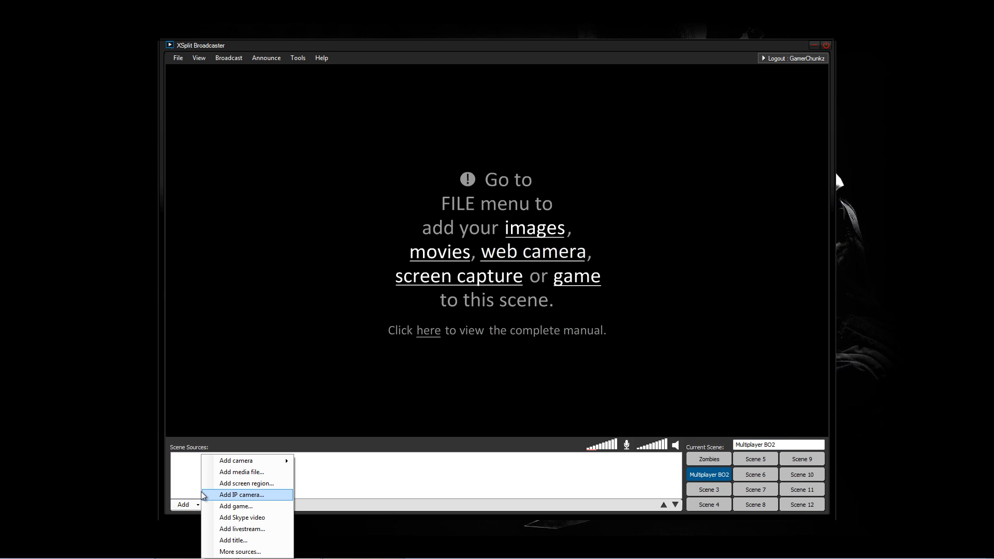
{"action": "mouse_move", "coordinate": [219, 464]}
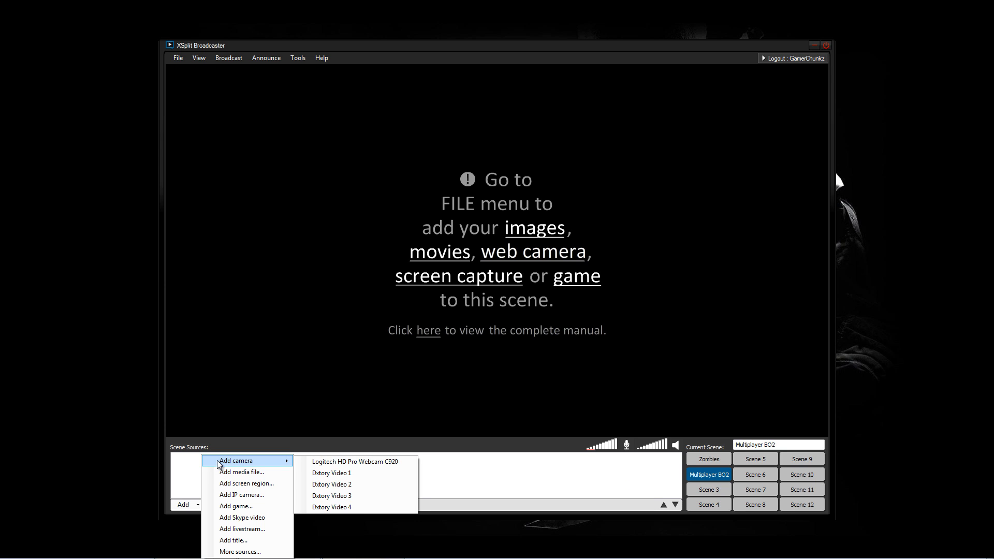
{"action": "left_click", "coordinate": [343, 462]}
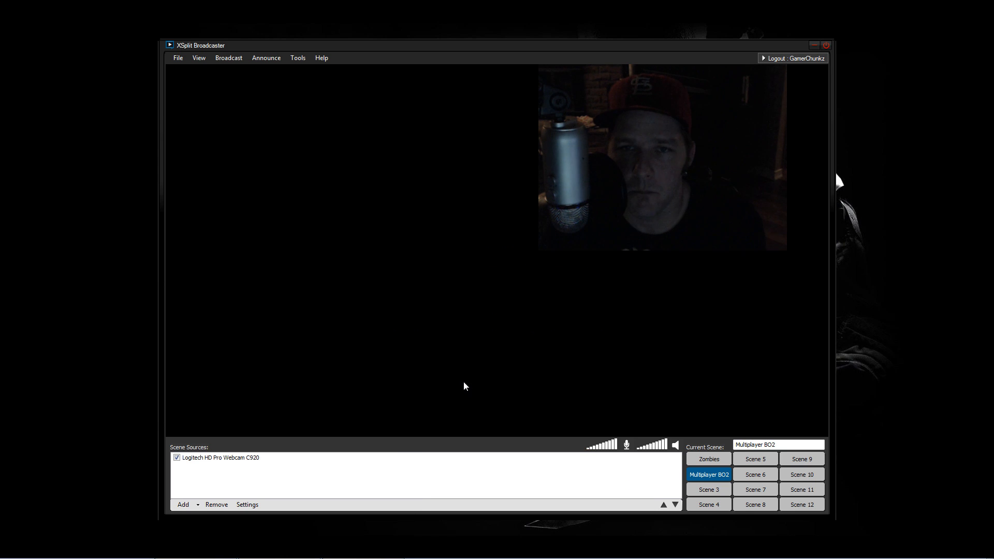
- Try out different sizes and positions for the webcam picture on the stage, from very small to large
{"action": "left_click", "coordinate": [601, 248]}
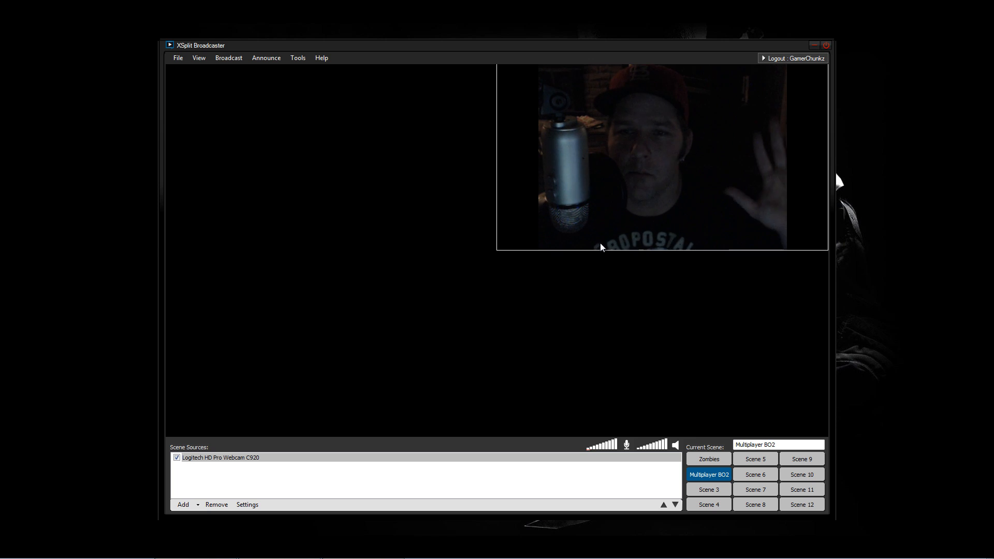
{"action": "left_click_drag", "start_coordinate": [499, 244], "coordinate": [613, 223]}
{"action": "left_click_drag", "start_coordinate": [764, 114], "coordinate": [544, 216]}
{"action": "mouse_move", "coordinate": [487, 195]}
{"action": "left_mouse_down"}
{"action": "mouse_move", "coordinate": [346, 130]}
{"action": "mouse_move", "coordinate": [491, 182]}
{"action": "left_mouse_up"}
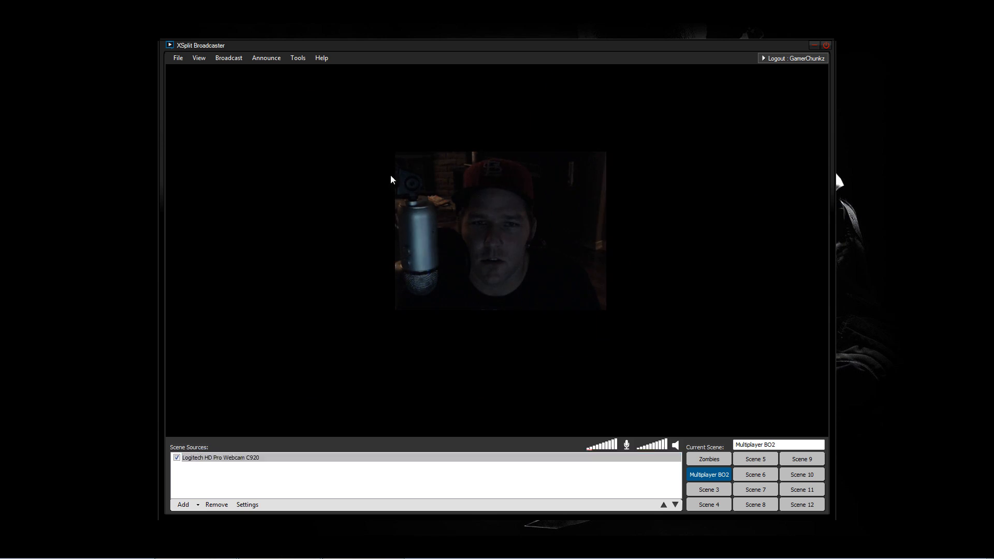
{"action": "left_click_drag", "start_coordinate": [521, 286], "coordinate": [583, 282]}
{"action": "left_click_drag", "start_coordinate": [609, 194], "coordinate": [550, 253]}
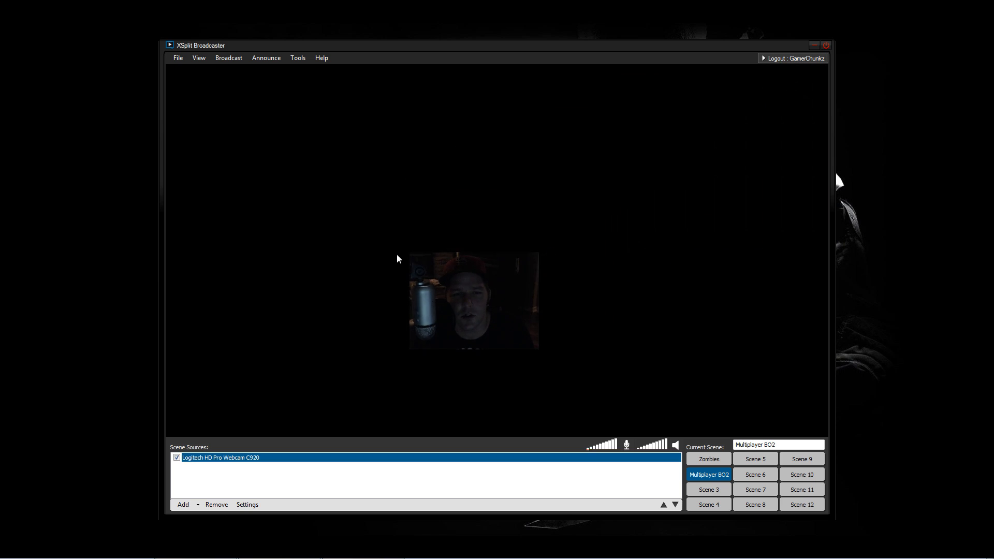
{"action": "left_click_drag", "start_coordinate": [400, 255], "coordinate": [815, 426]}
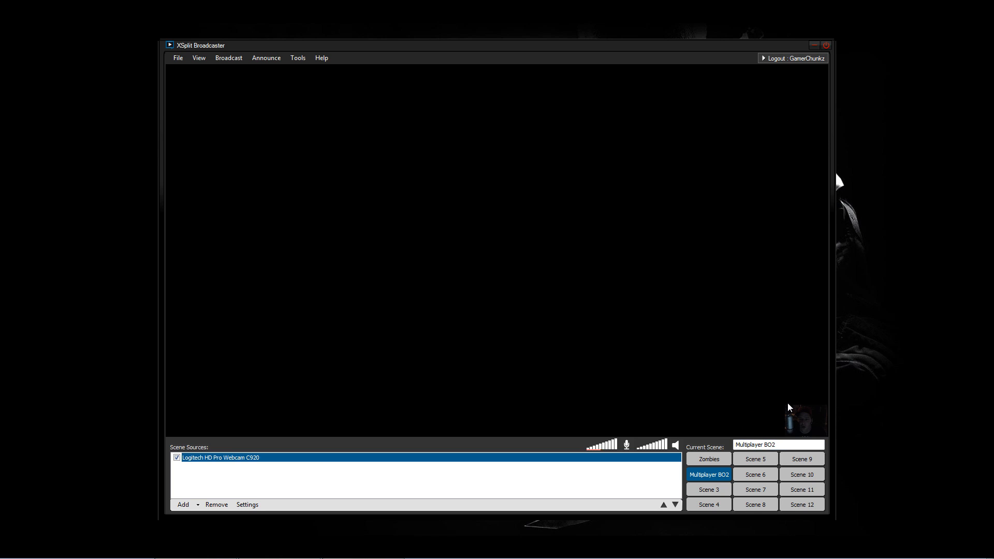
{"action": "left_click_drag", "start_coordinate": [786, 408], "coordinate": [385, 195]}
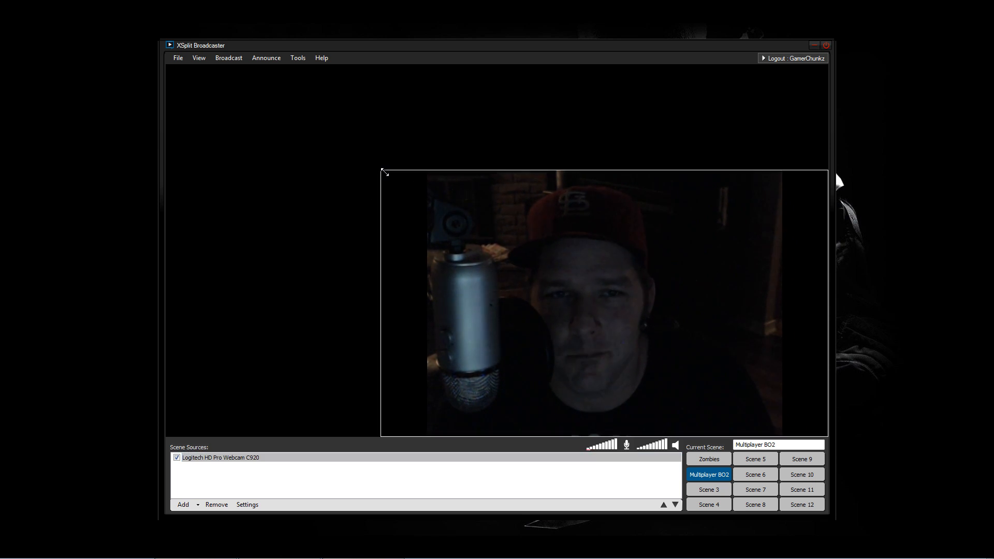
- Shrink the webcam picture and place it near the upper right corner of the stage
{"action": "left_click_drag", "start_coordinate": [382, 170], "coordinate": [670, 185]}
{"action": "left_click_drag", "start_coordinate": [734, 284], "coordinate": [709, 174]}
{"action": "left_click_drag", "start_coordinate": [670, 323], "coordinate": [717, 141]}
{"action": "left_click_drag", "start_coordinate": [755, 114], "coordinate": [716, 133]}
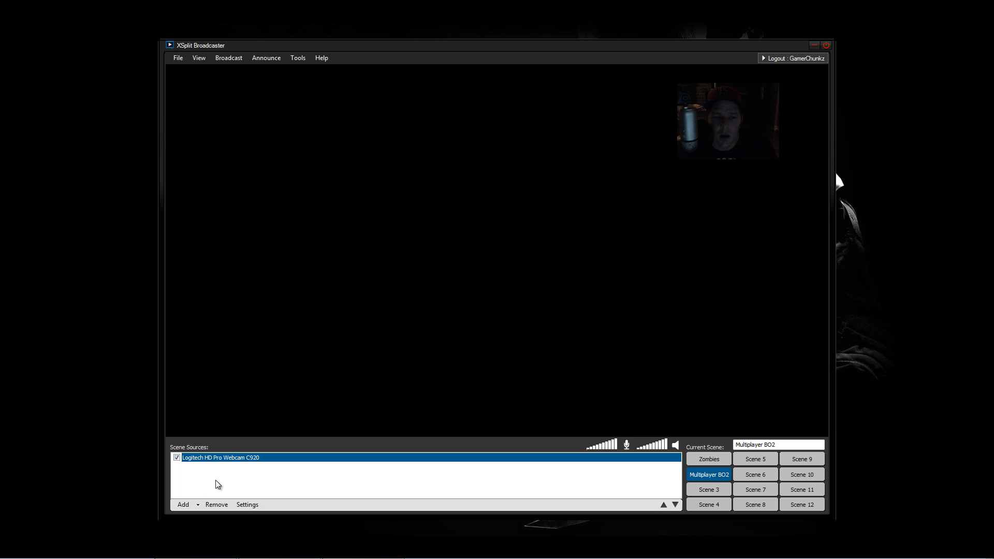
- Try to add a game source to the Multiplayer BO2 scene
{"action": "left_click", "coordinate": [197, 508]}
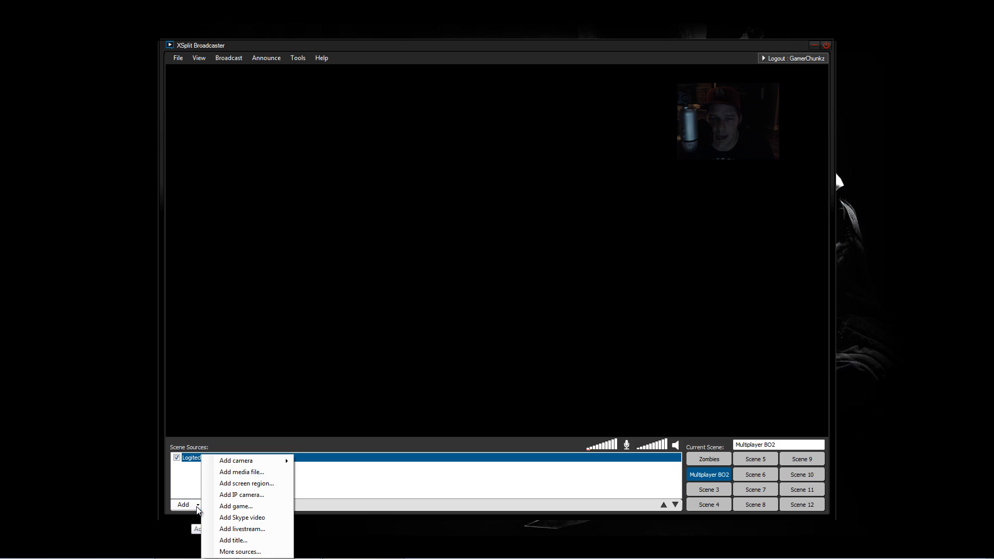
{"action": "left_click", "coordinate": [253, 507]}
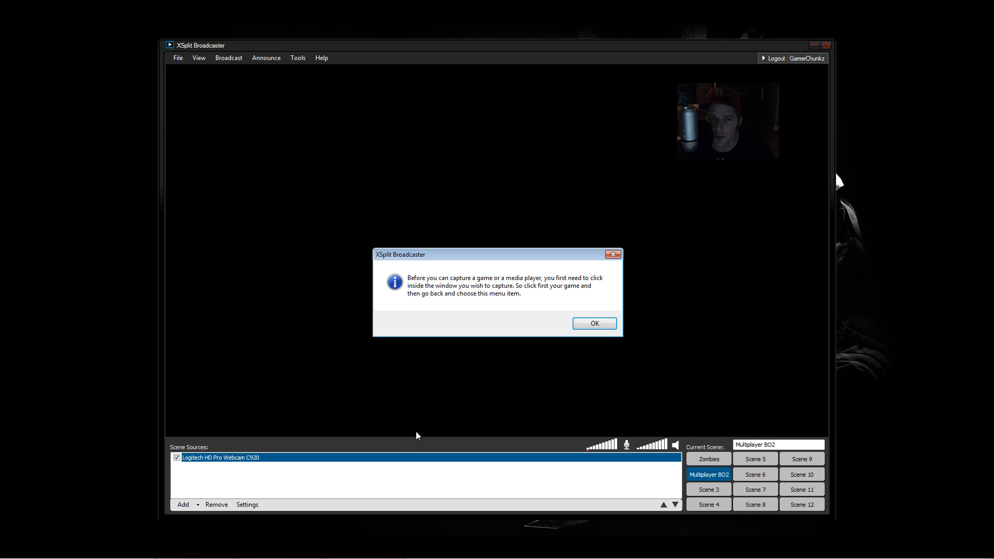
{"action": "left_click", "coordinate": [595, 325]}
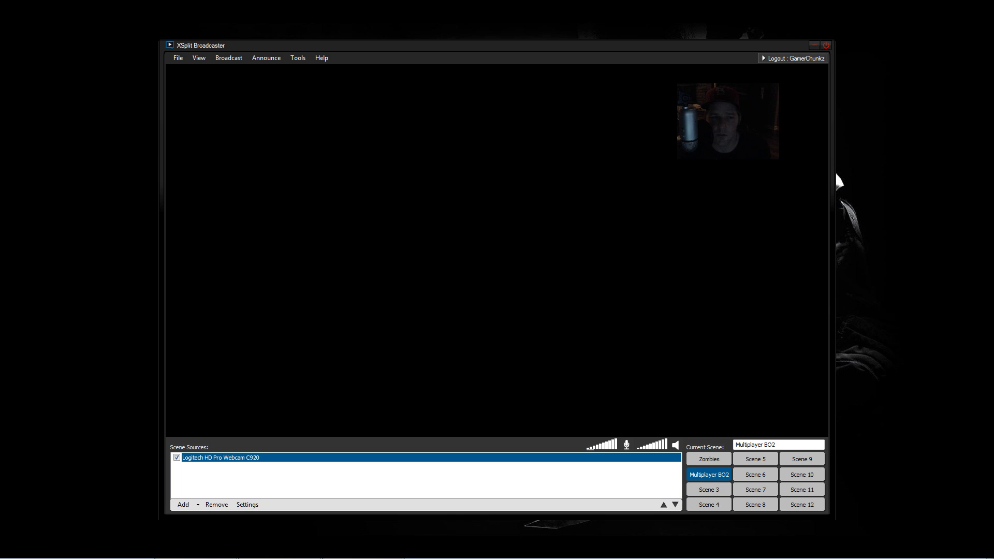
- Launch Call of Duty Black Ops II - Multiplayer from the Steam program folder
{"action": "left_click", "coordinate": [14, 551]}
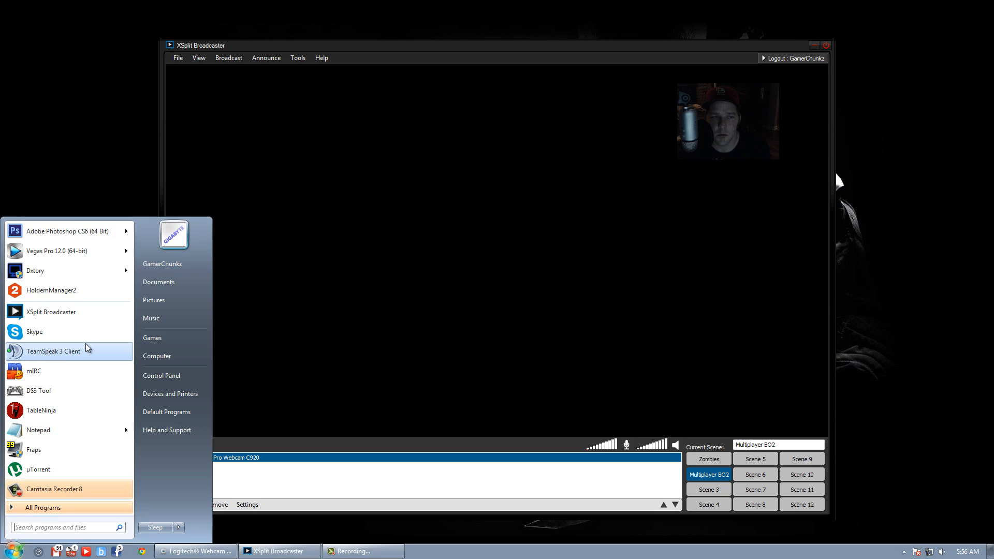
{"action": "left_click", "coordinate": [51, 511]}
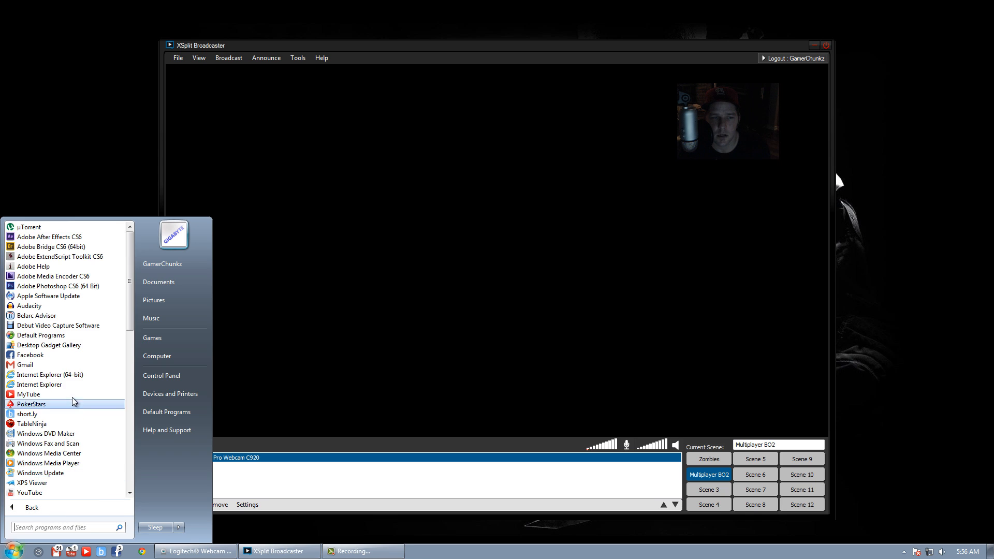
{"action": "scroll", "coordinate": [70, 393], "scroll_direction": "down", "scroll_amount": 5}
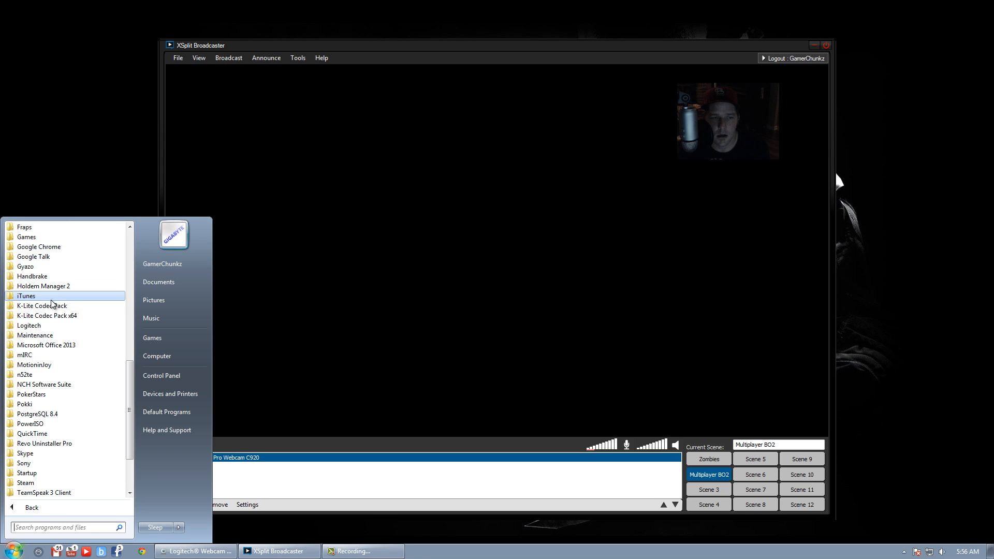
{"action": "scroll", "coordinate": [51, 311], "scroll_direction": "up", "scroll_amount": 2}
{"action": "scroll", "coordinate": [54, 310], "scroll_direction": "up", "scroll_amount": 3}
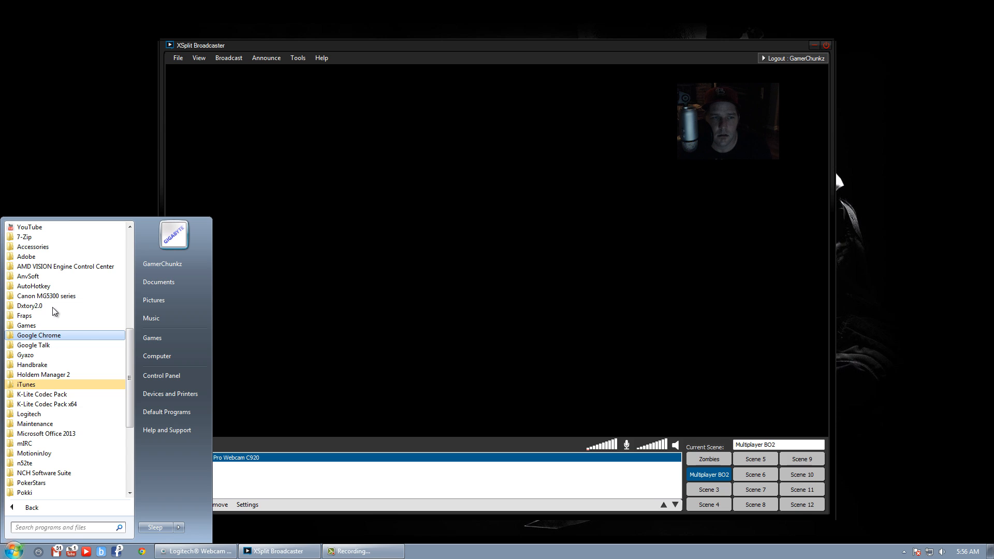
{"action": "scroll", "coordinate": [55, 315], "scroll_direction": "down", "scroll_amount": 4}
{"action": "scroll", "coordinate": [52, 332], "scroll_direction": "down", "scroll_amount": 2}
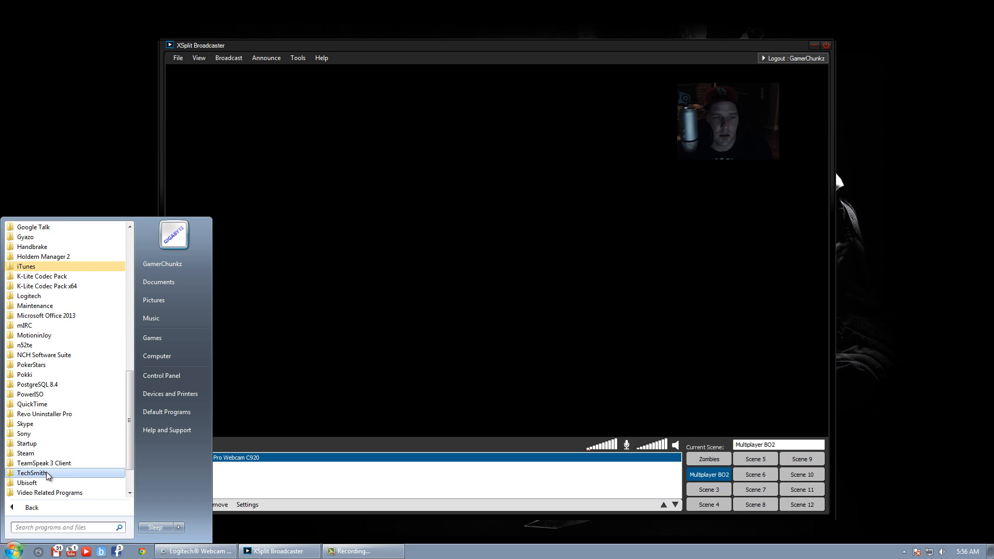
{"action": "left_click", "coordinate": [24, 453]}
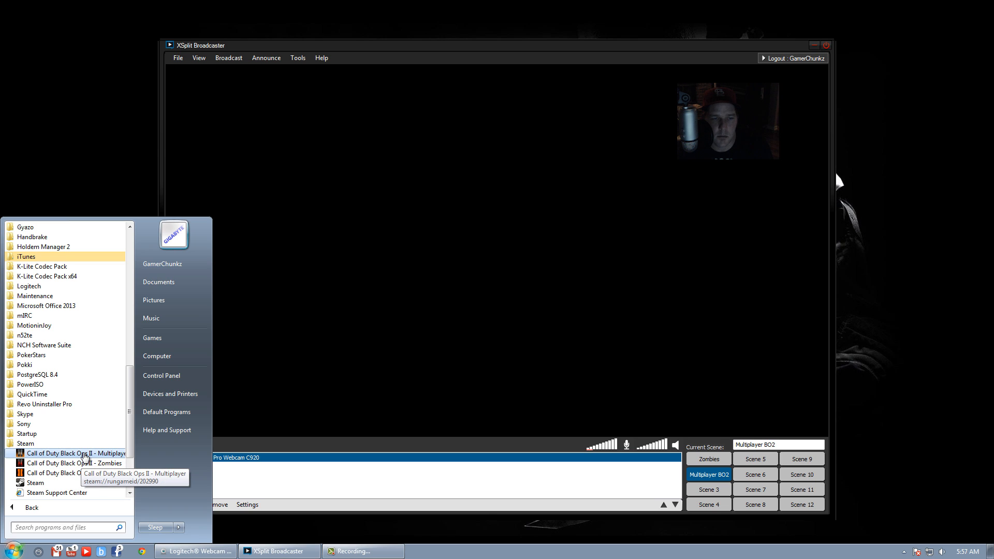
{"action": "left_click", "coordinate": [84, 455]}
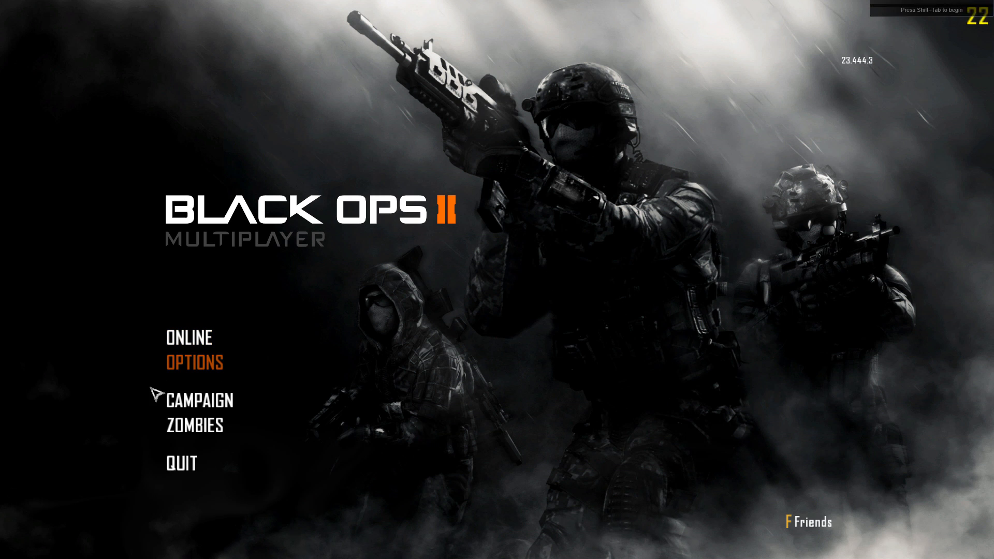
- Switch to XSplit Broadcaster, add Call of Duty: Black Ops II - Multiplayer (DX11) as a game source, and enlarge it to fill the stage
{"action": "key", "text": "alt+Tab"}
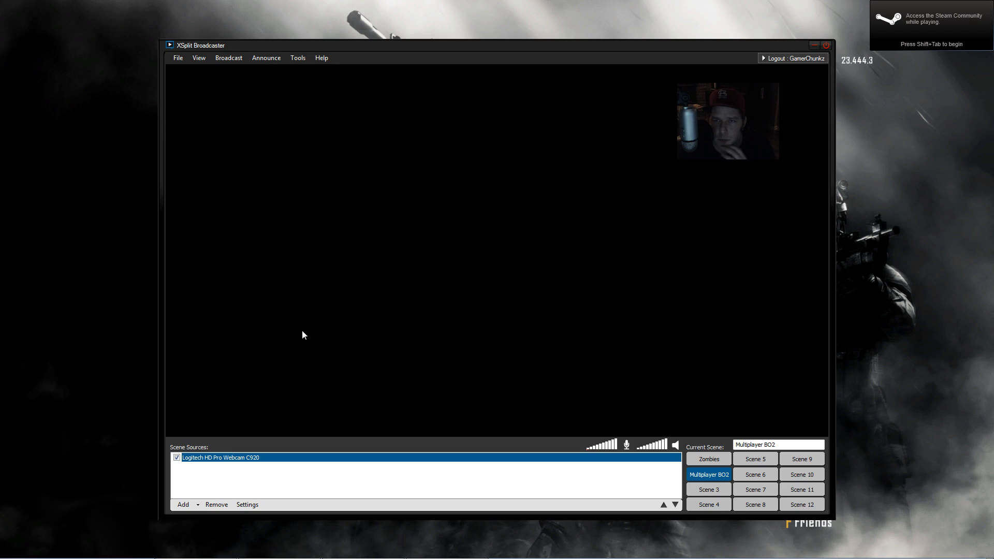
{"action": "left_click", "coordinate": [195, 505]}
{"action": "mouse_move", "coordinate": [279, 506]}
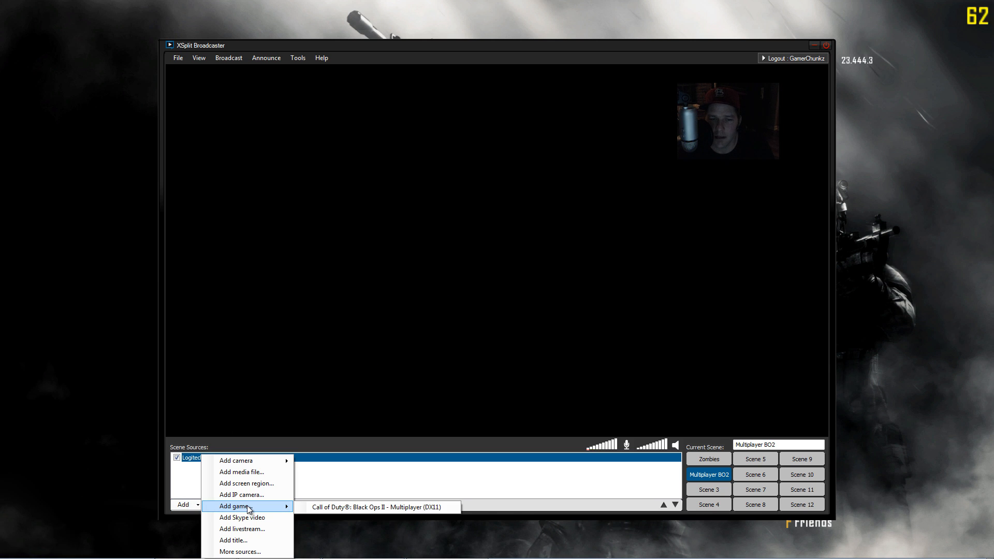
{"action": "left_click", "coordinate": [406, 507]}
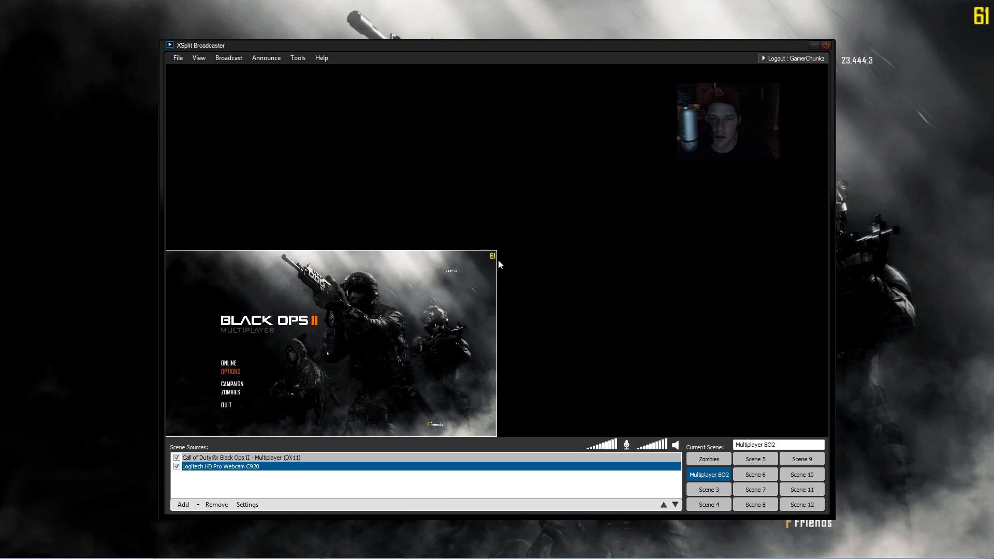
{"action": "left_click_drag", "start_coordinate": [395, 297], "coordinate": [330, 339]}
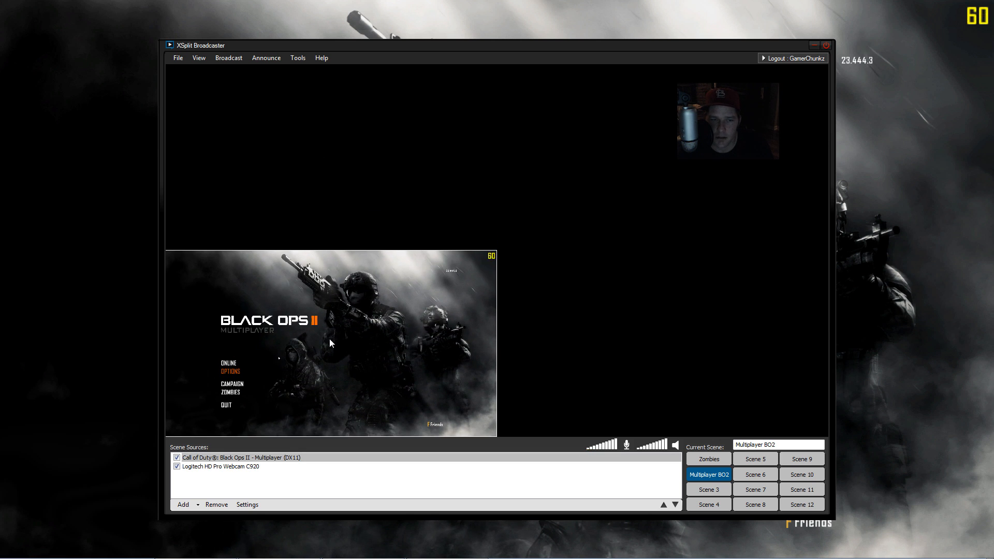
{"action": "left_click_drag", "start_coordinate": [495, 251], "coordinate": [828, 64]}
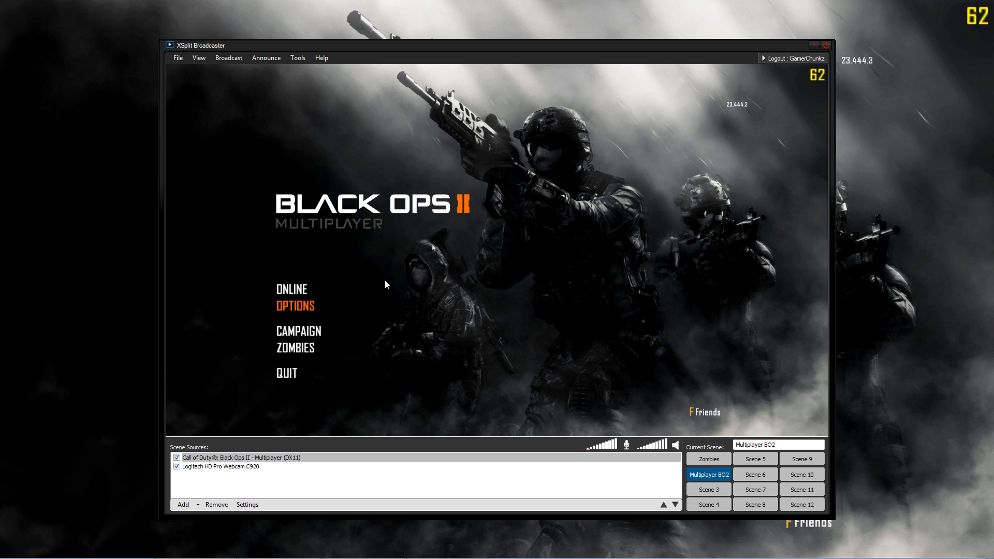
- Move the Logitech HD Pro Webcam C920 above the game capture in the scene's source order
{"action": "left_click", "coordinate": [235, 467]}
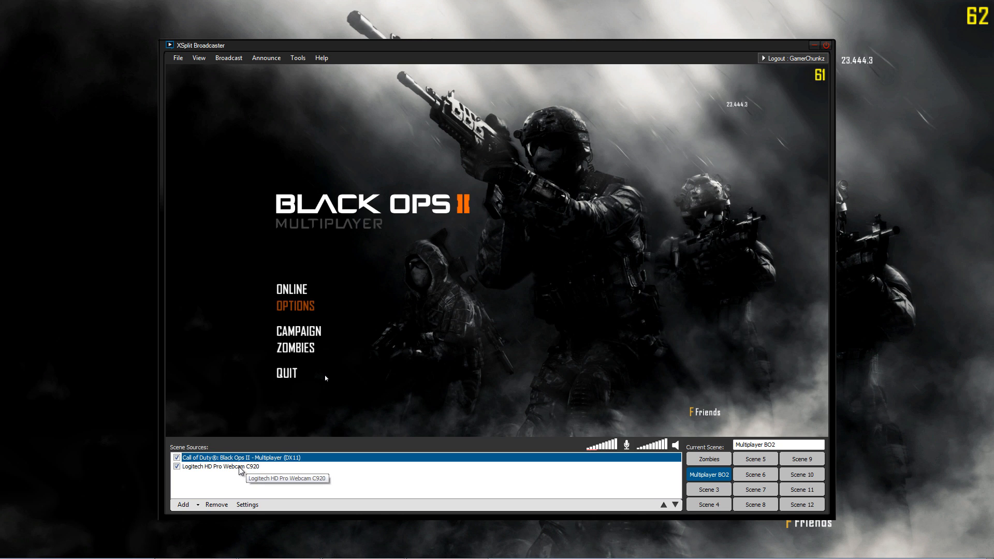
{"action": "left_click", "coordinate": [240, 467]}
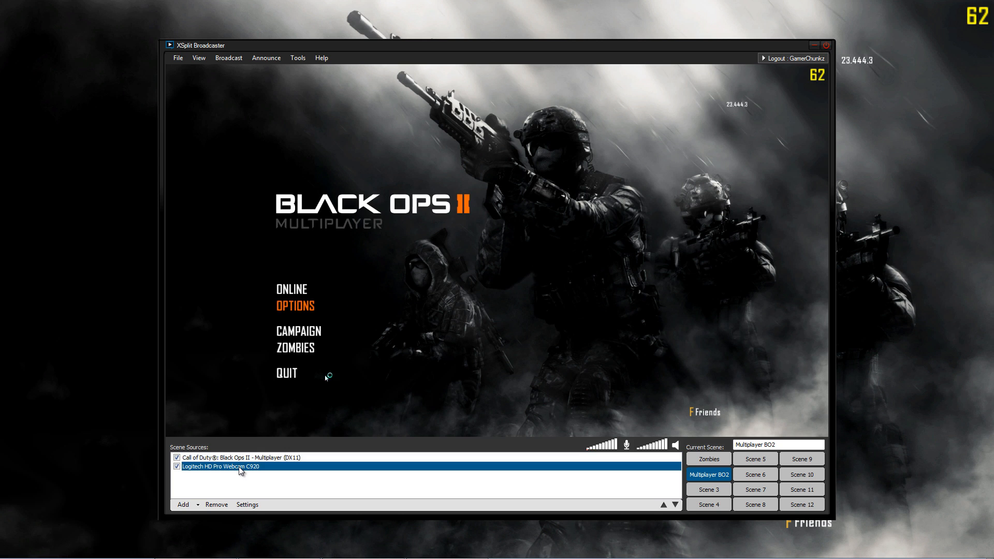
{"action": "left_click", "coordinate": [665, 506]}
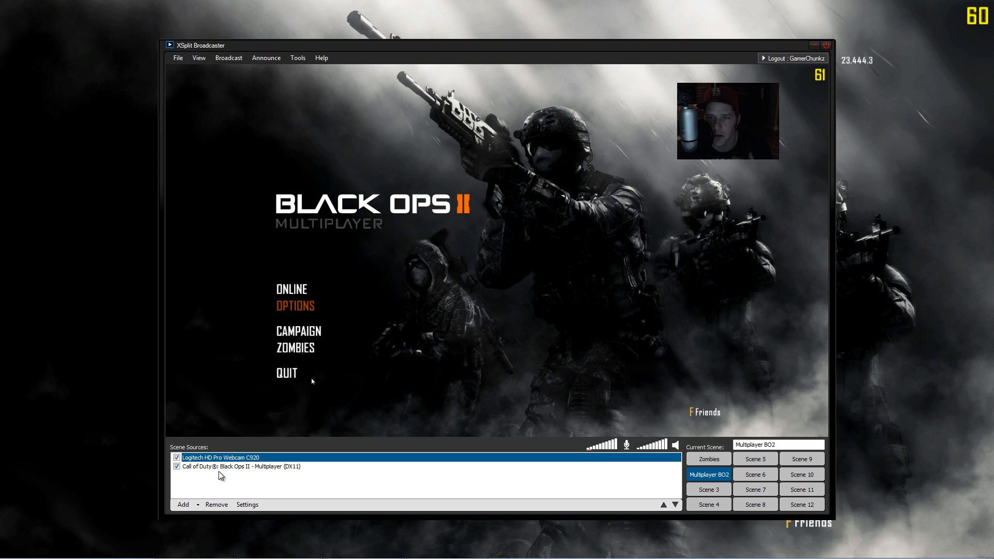
- Shift the webcam picture slightly down and toward the right edge of the stage
{"action": "left_click", "coordinate": [745, 140]}
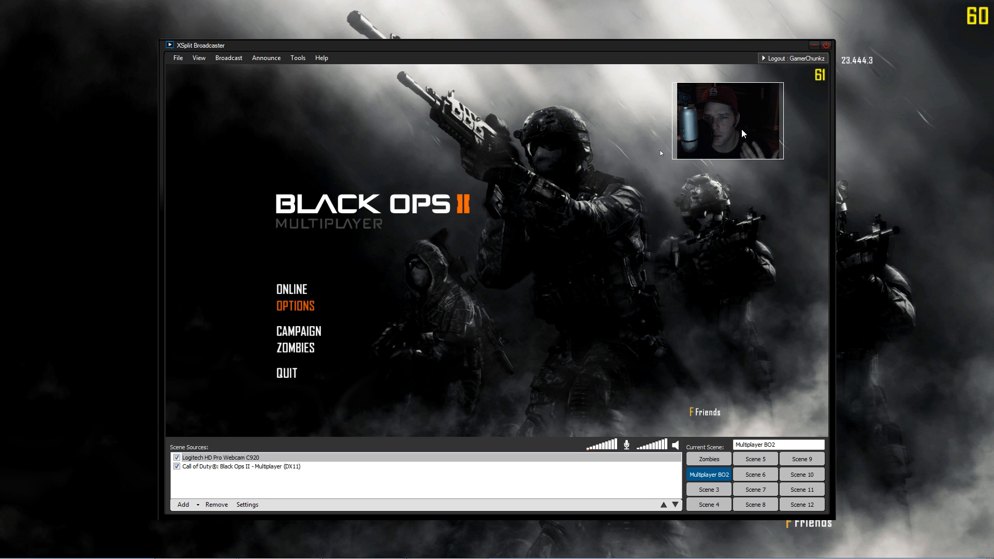
{"action": "left_click", "coordinate": [760, 193]}
{"action": "left_click_drag", "start_coordinate": [724, 147], "coordinate": [764, 154]}
{"action": "left_click", "coordinate": [599, 197]}
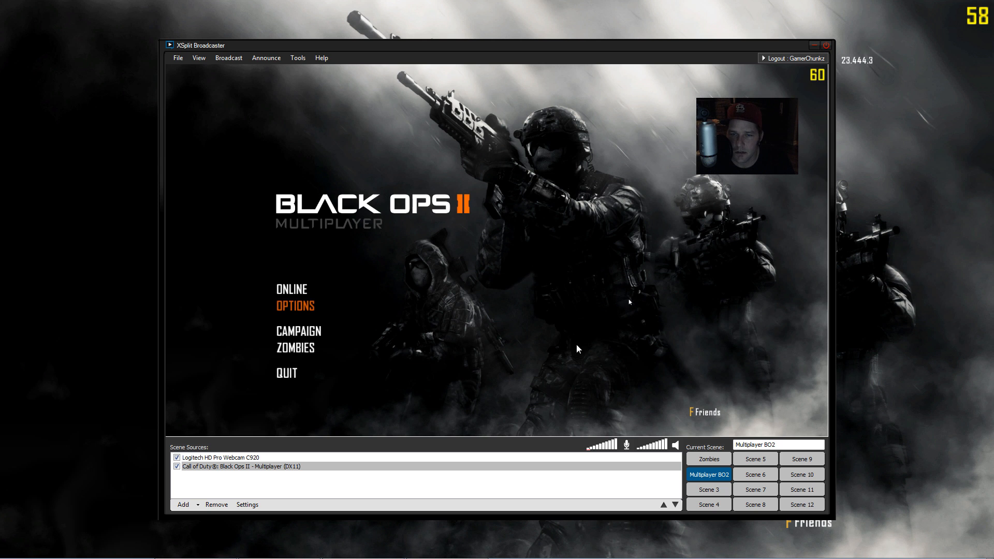
{"action": "left_click_drag", "start_coordinate": [828, 440], "coordinate": [863, 480]}
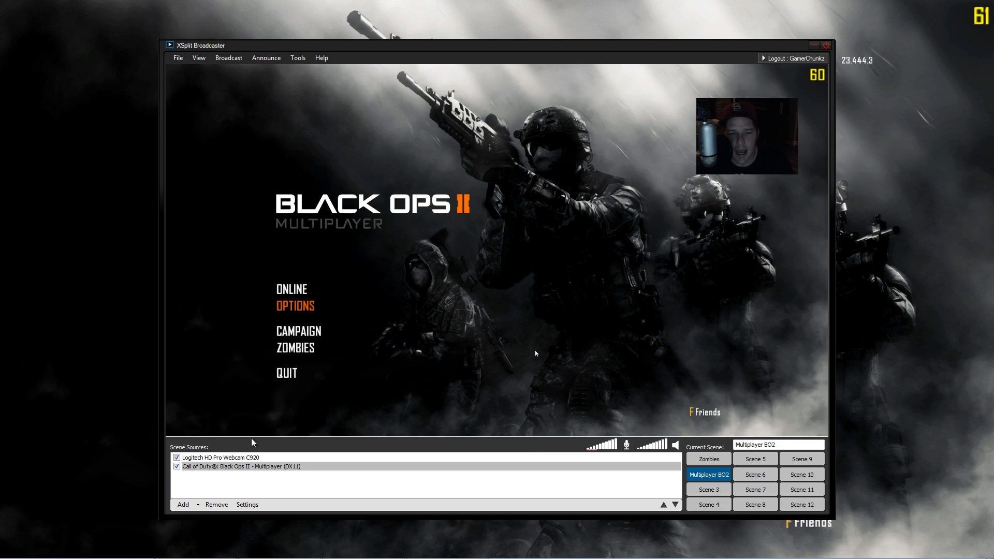
- Try out 3D rotation on the webcam picture in its position settings, and reset the rotation
{"action": "right_click", "coordinate": [212, 467]}
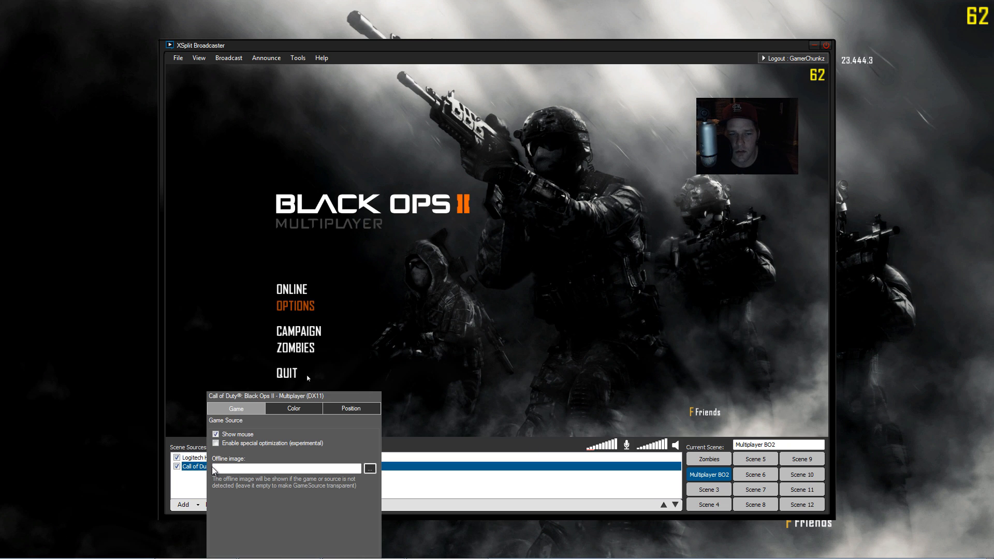
{"action": "left_click", "coordinate": [190, 460]}
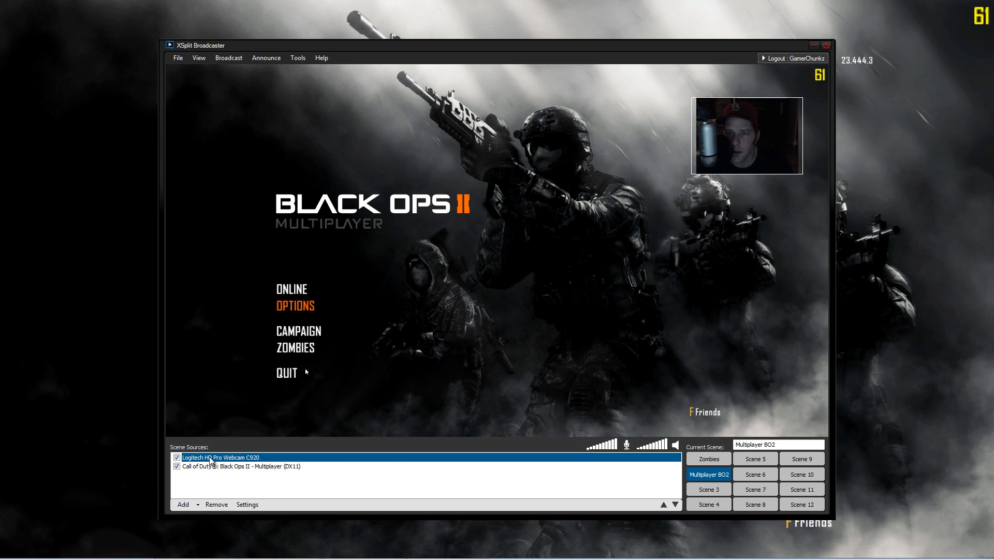
{"action": "right_click", "coordinate": [210, 462]}
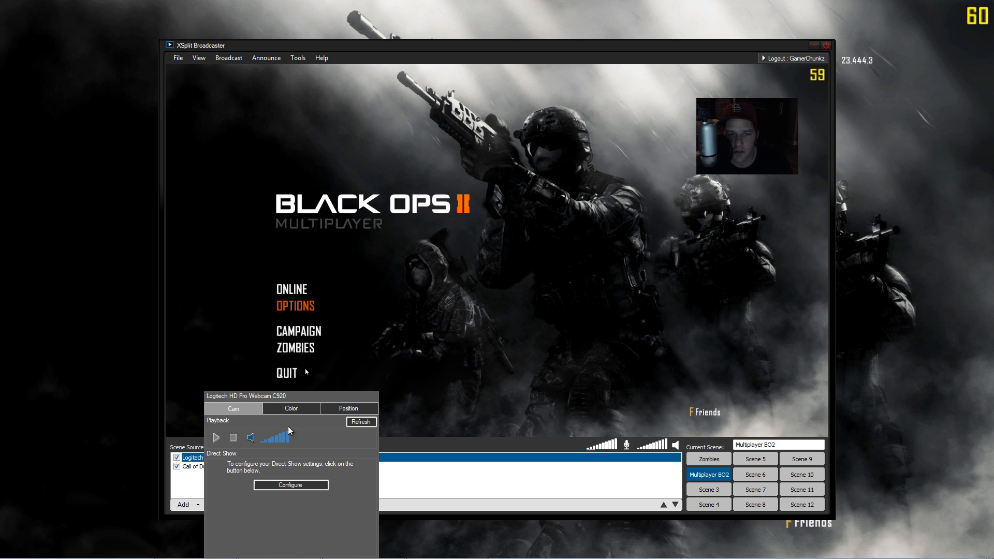
{"action": "left_click", "coordinate": [337, 408]}
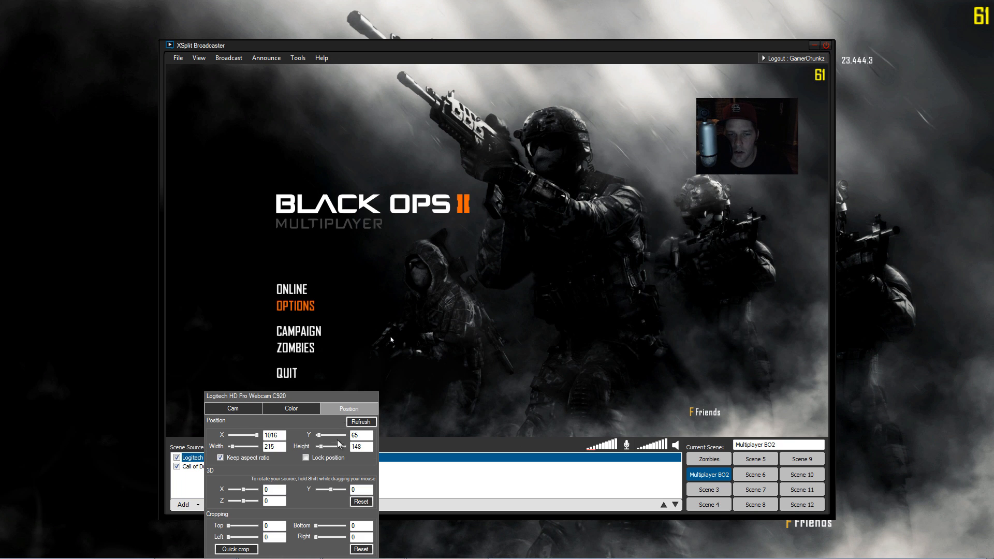
{"action": "mouse_move", "coordinate": [330, 490]}
{"action": "left_mouse_down"}
{"action": "mouse_move", "coordinate": [348, 490]}
{"action": "mouse_move", "coordinate": [332, 491]}
{"action": "left_mouse_up"}
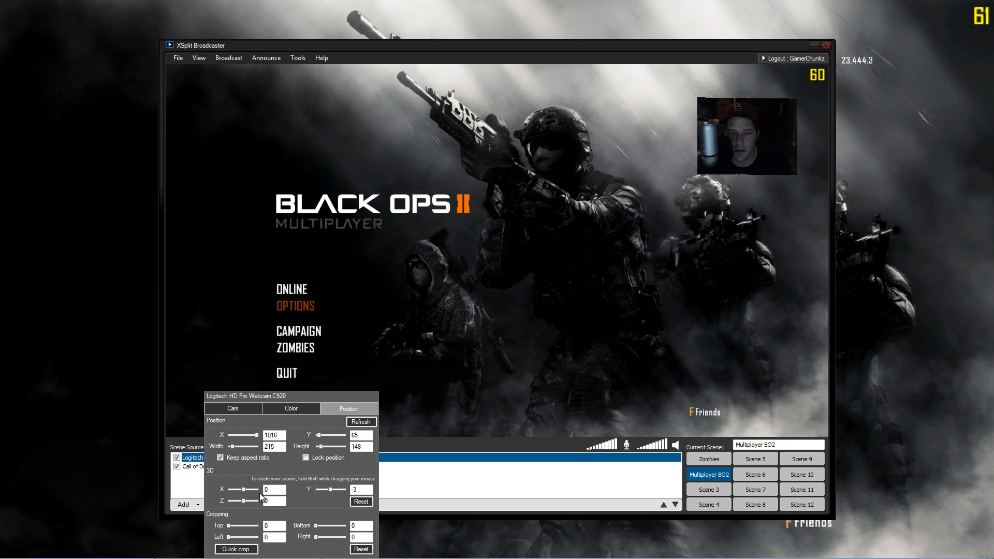
{"action": "left_click_drag", "start_coordinate": [246, 489], "coordinate": [247, 490]}
{"action": "left_click_drag", "start_coordinate": [730, 170], "coordinate": [734, 116]}
{"action": "left_click", "coordinate": [247, 458]}
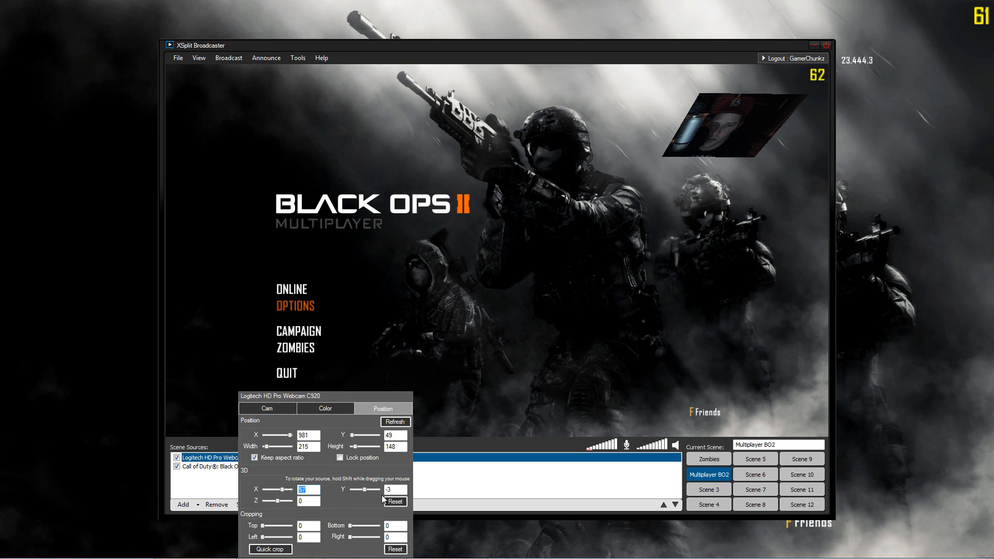
{"action": "left_click", "coordinate": [394, 501]}
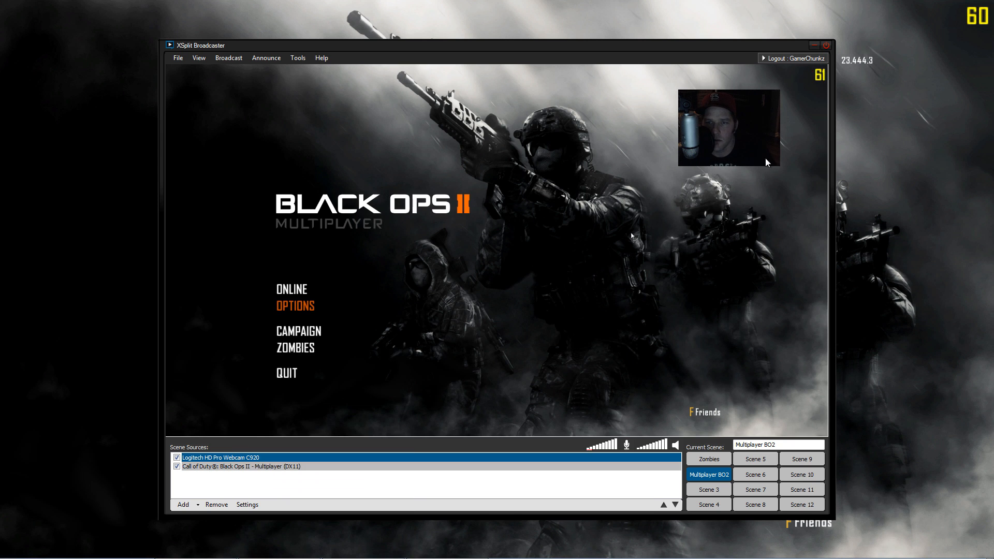
- Move the webcam picture closer to the upper right corner of the stage
{"action": "left_click_drag", "start_coordinate": [731, 126], "coordinate": [762, 117]}
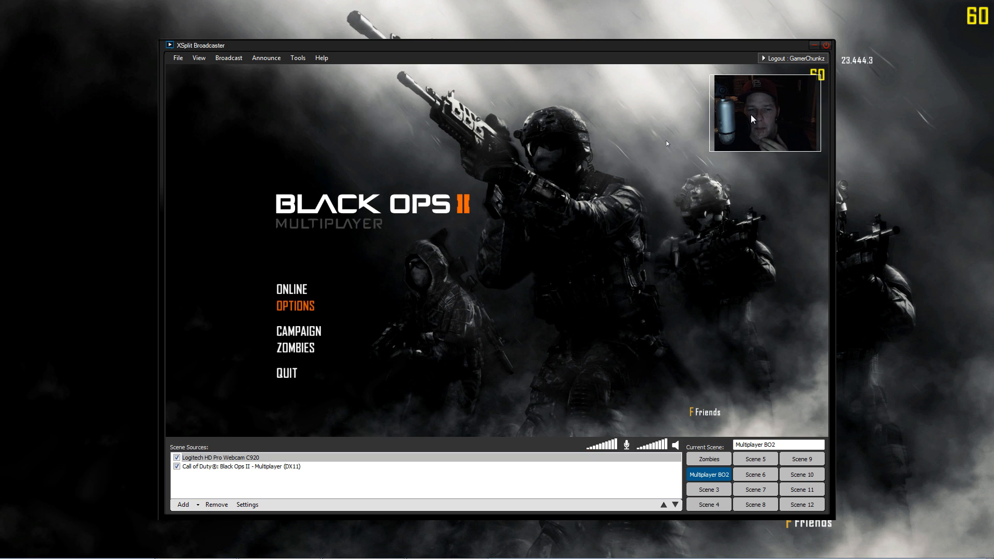
- Add the GAMERCHUNKZSTREAM.png overlay from the Youtube files folder as a media source and enlarge it to cover the whole stage
{"action": "left_click", "coordinate": [198, 506]}
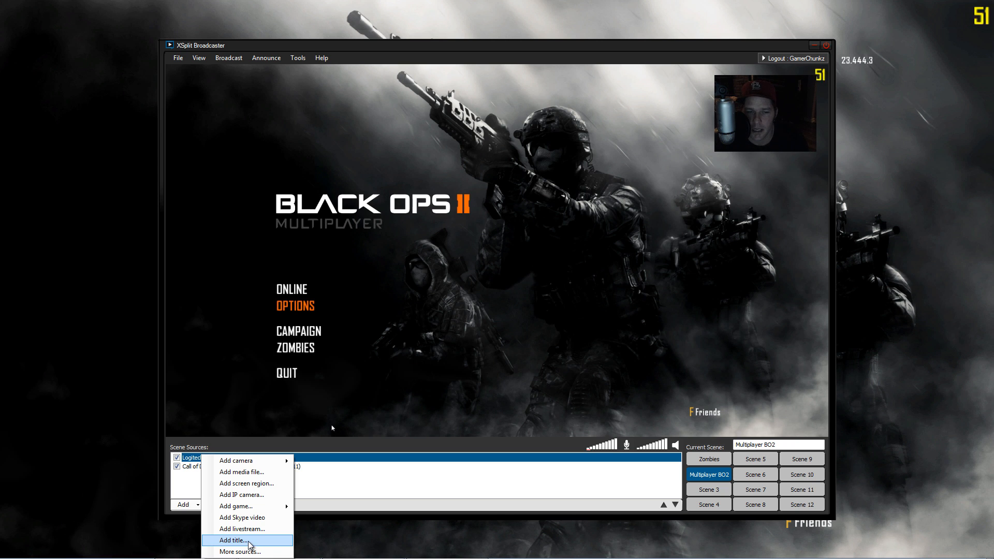
{"action": "left_click", "coordinate": [253, 474]}
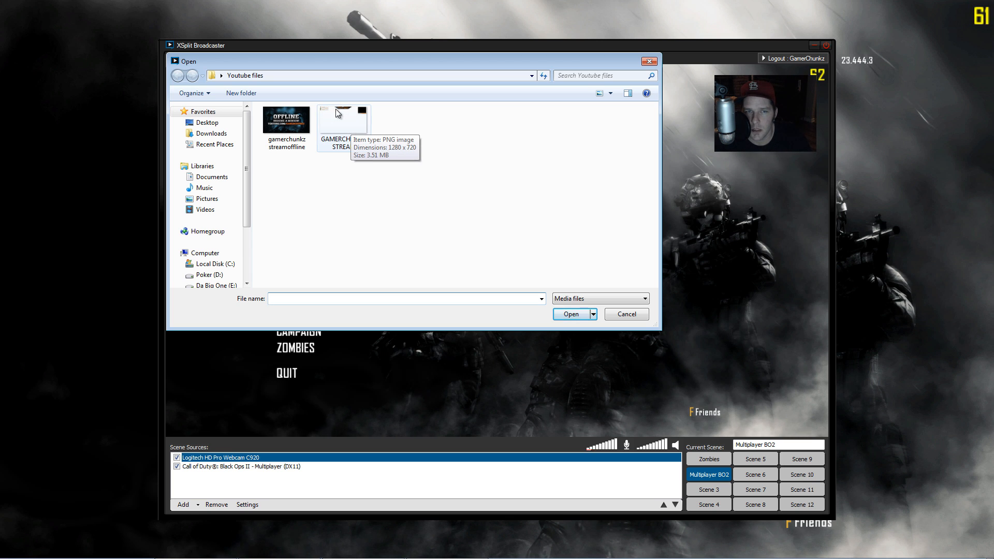
{"action": "double_click", "coordinate": [344, 117]}
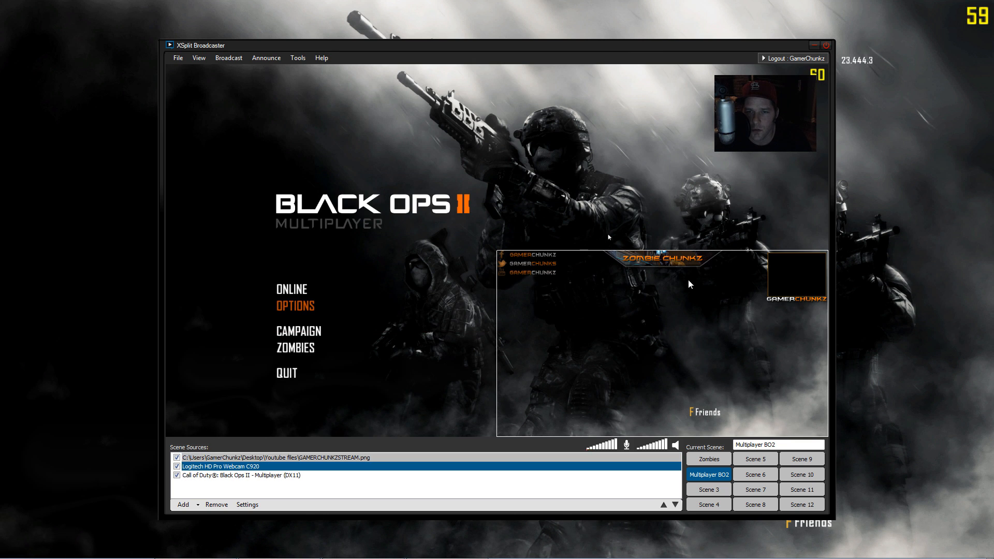
{"action": "left_click", "coordinate": [496, 248]}
{"action": "left_click_drag", "start_coordinate": [496, 248], "coordinate": [145, 4]}
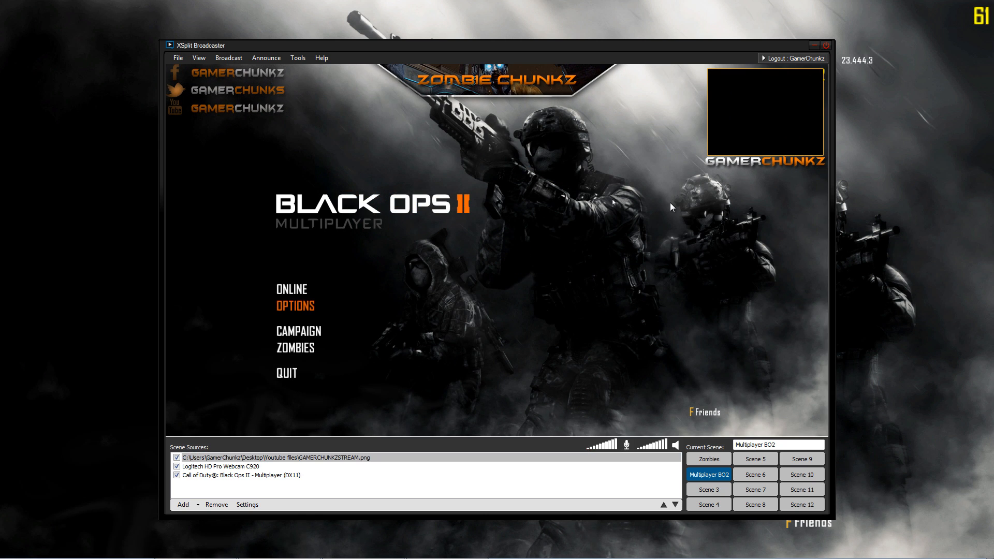
{"action": "left_click", "coordinate": [684, 427]}
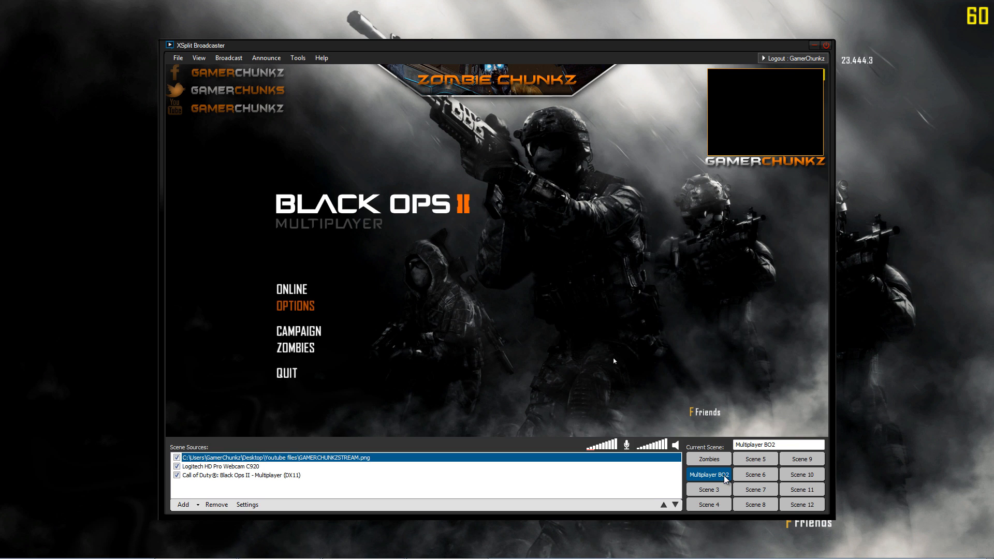
- Bring the webcam above the overlay image in the source order and resize it to fill the overlay's webcam frame
{"action": "left_click", "coordinate": [224, 467]}
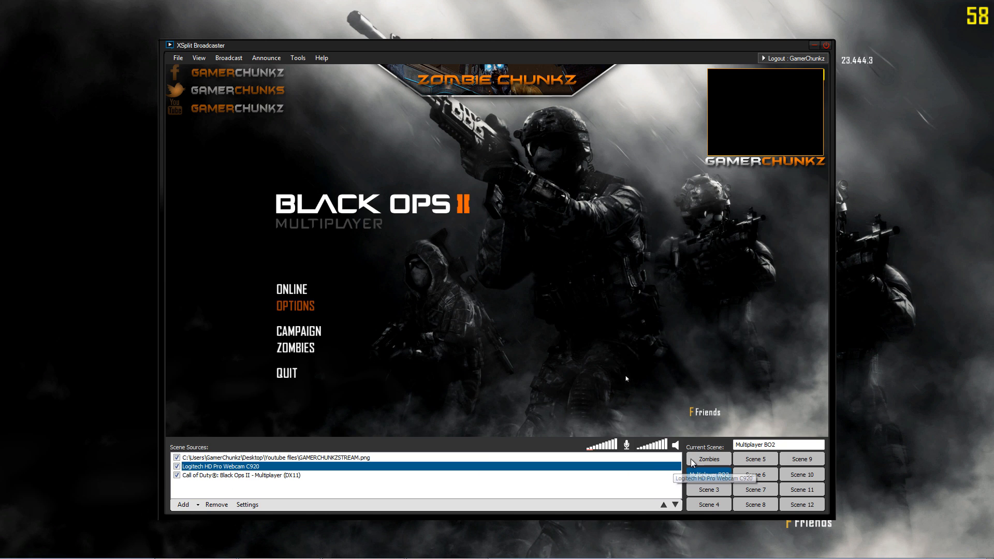
{"action": "left_click", "coordinate": [663, 505]}
{"action": "left_click", "coordinate": [746, 128]}
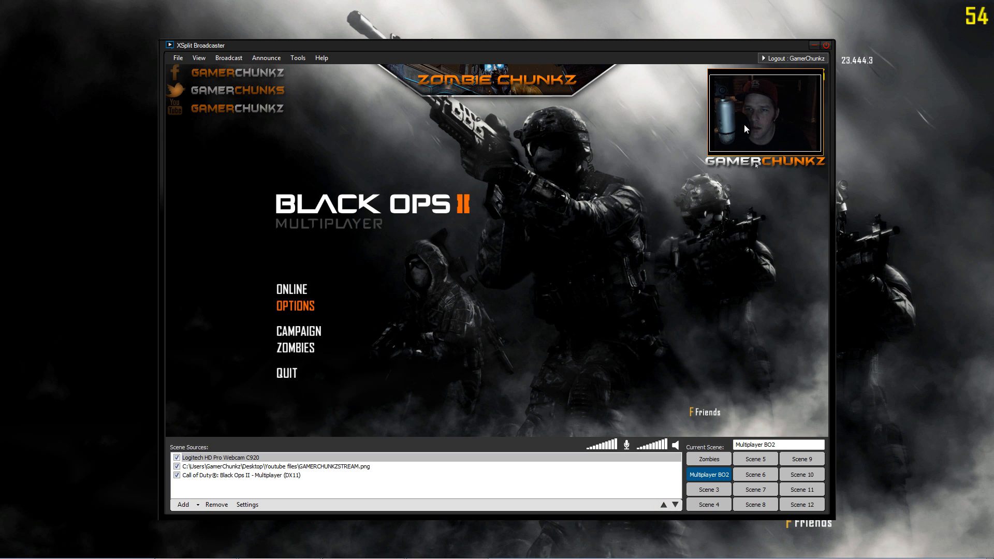
{"action": "left_click_drag", "start_coordinate": [713, 150], "coordinate": [709, 156]}
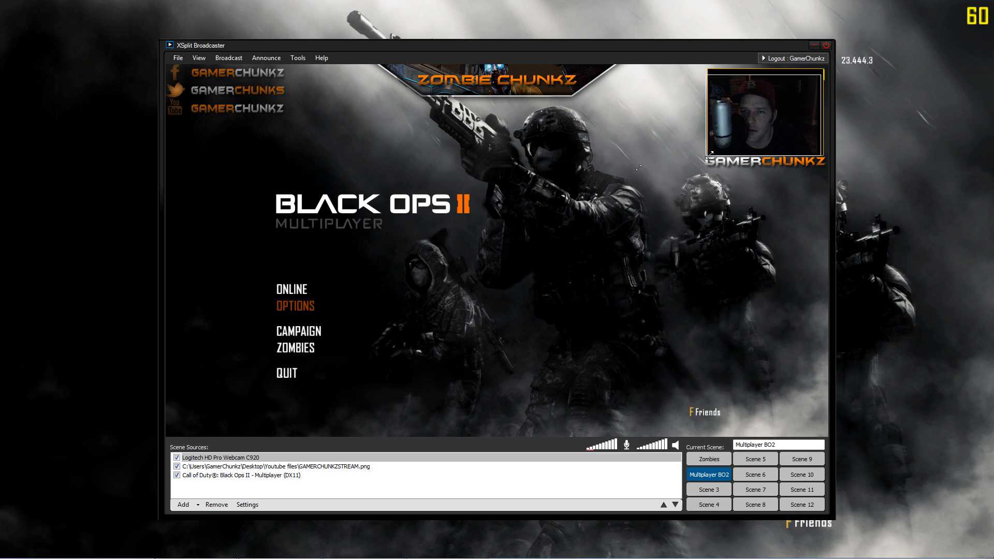
{"action": "left_click", "coordinate": [818, 76]}
{"action": "left_click_drag", "start_coordinate": [819, 76], "coordinate": [822, 72]}
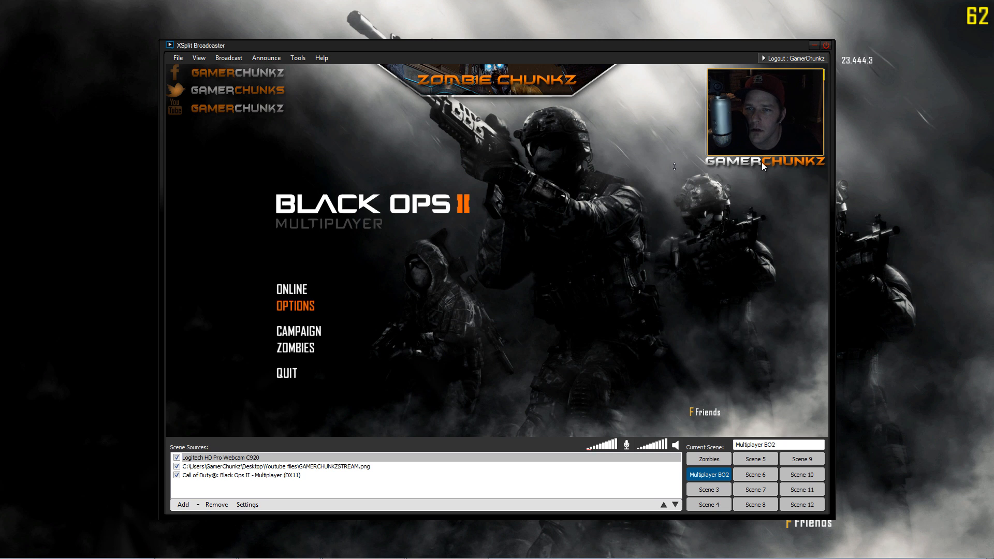
{"action": "left_click", "coordinate": [763, 154]}
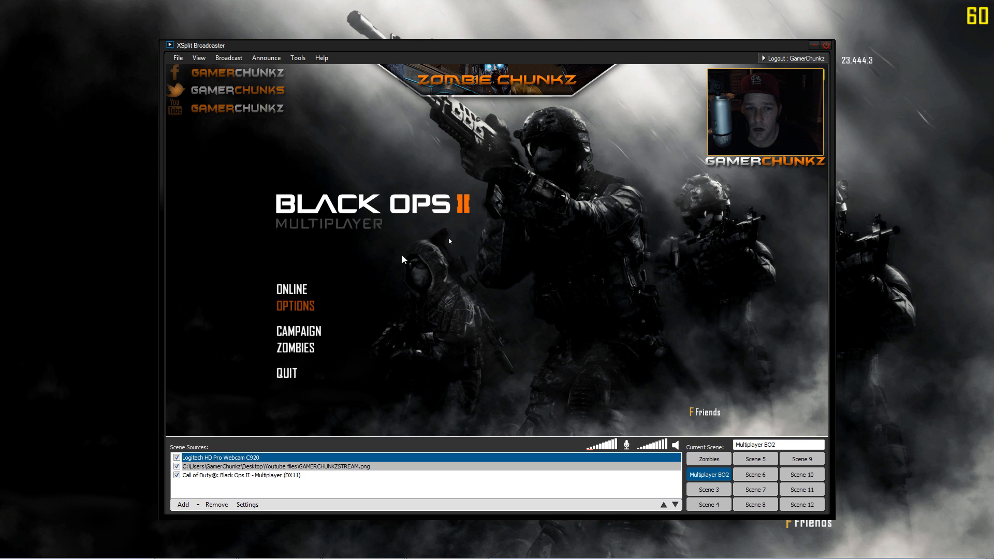
- Turn off Show mouse and enable special optimization (experimental) for the Black Ops II game source
{"action": "left_click", "coordinate": [272, 477]}
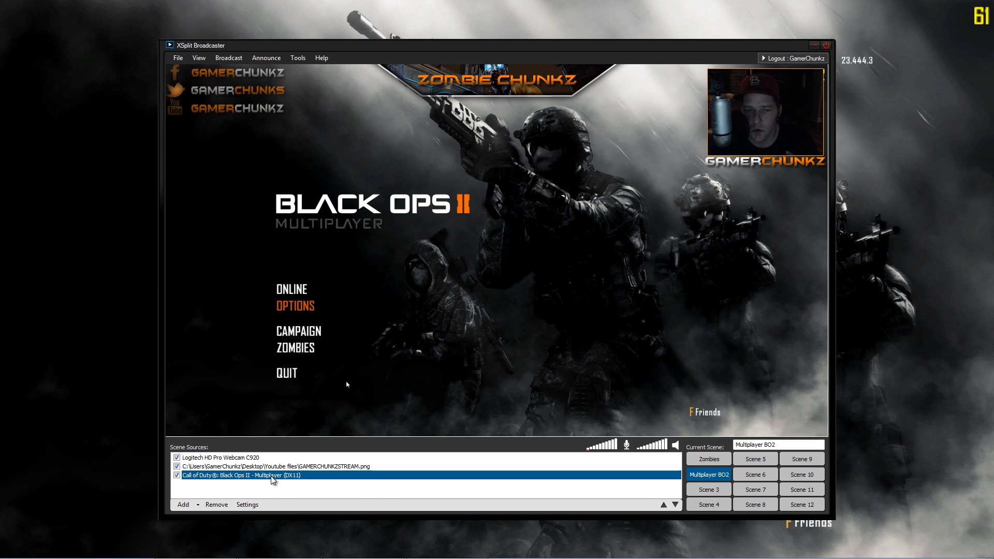
{"action": "right_click", "coordinate": [273, 480]}
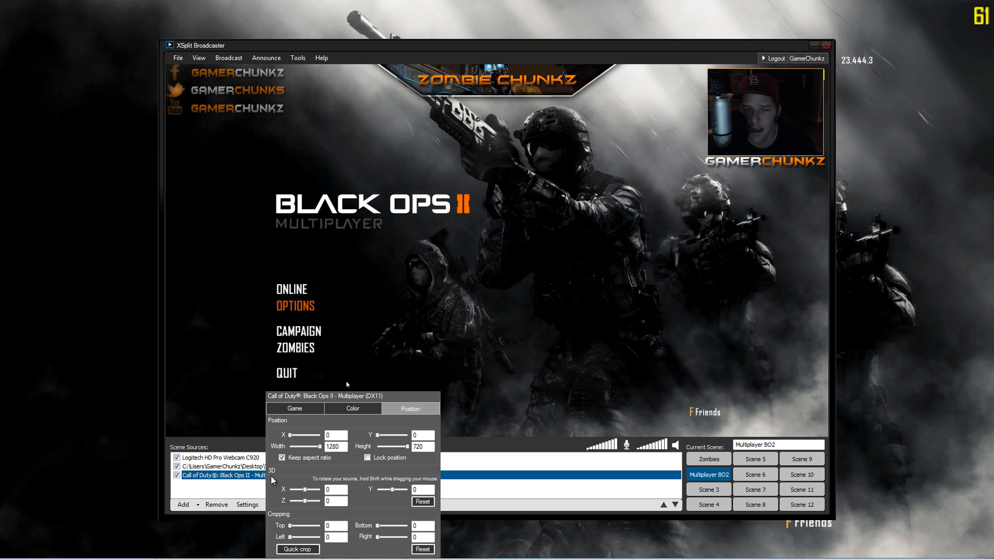
{"action": "left_click", "coordinate": [304, 410]}
{"action": "left_click", "coordinate": [275, 435]}
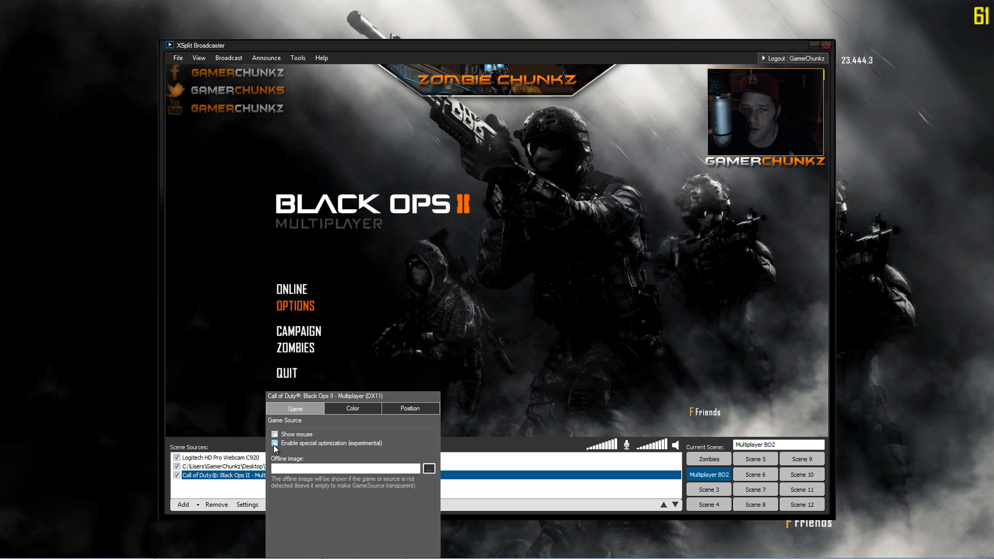
{"action": "left_click", "coordinate": [275, 445]}
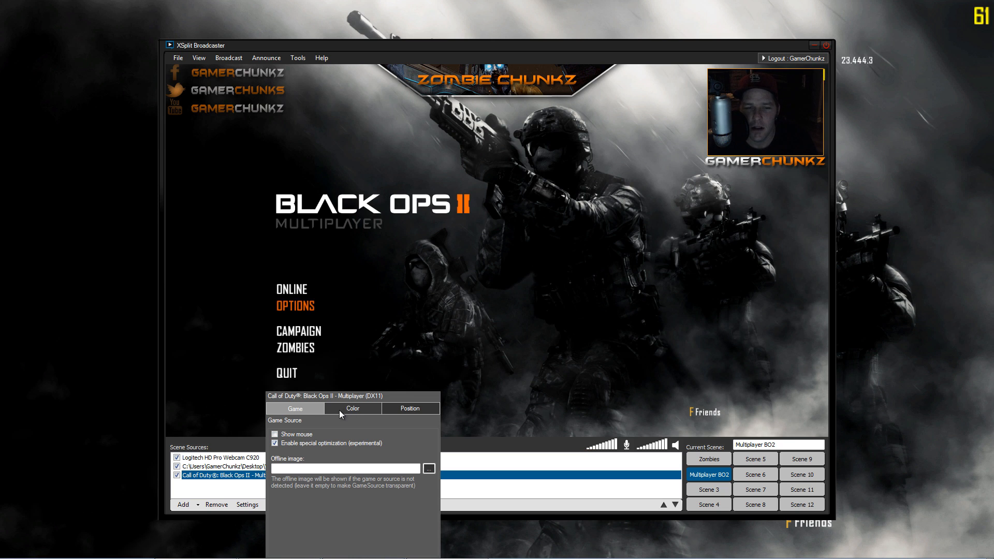
{"action": "left_click", "coordinate": [263, 415]}
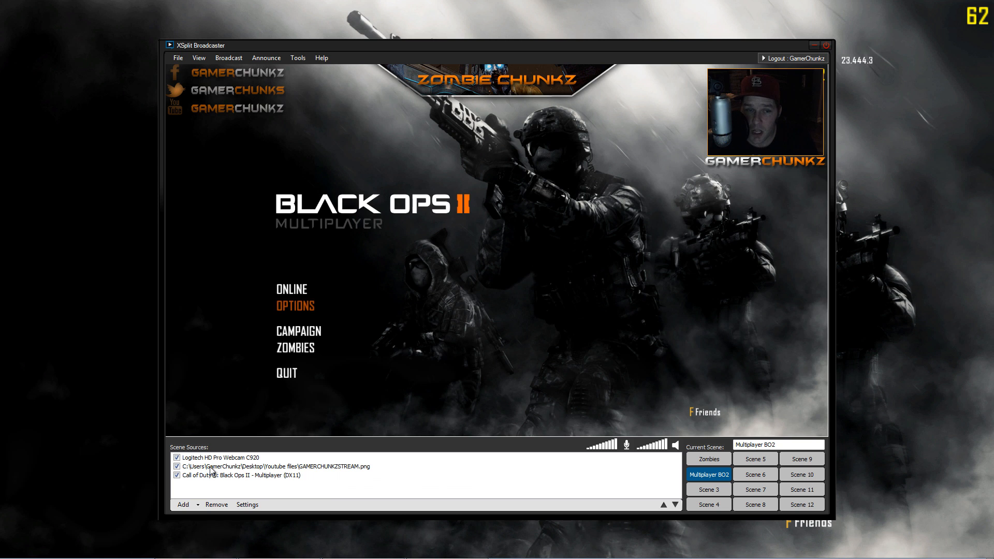
- Set the contrast of the Black Ops II game source to 1 in its color settings
{"action": "right_click", "coordinate": [224, 477]}
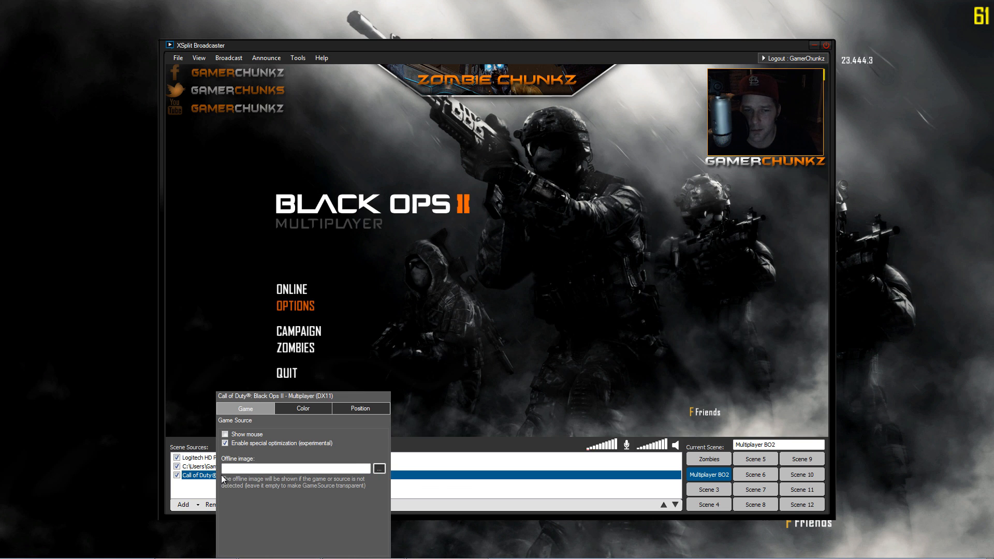
{"action": "left_click", "coordinate": [310, 409]}
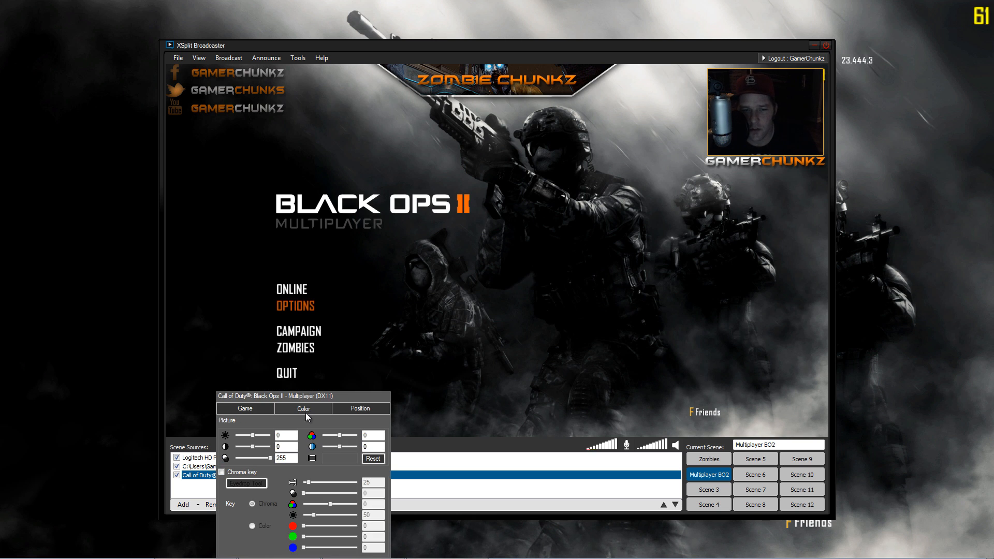
{"action": "left_click_drag", "start_coordinate": [286, 447], "coordinate": [265, 446]}
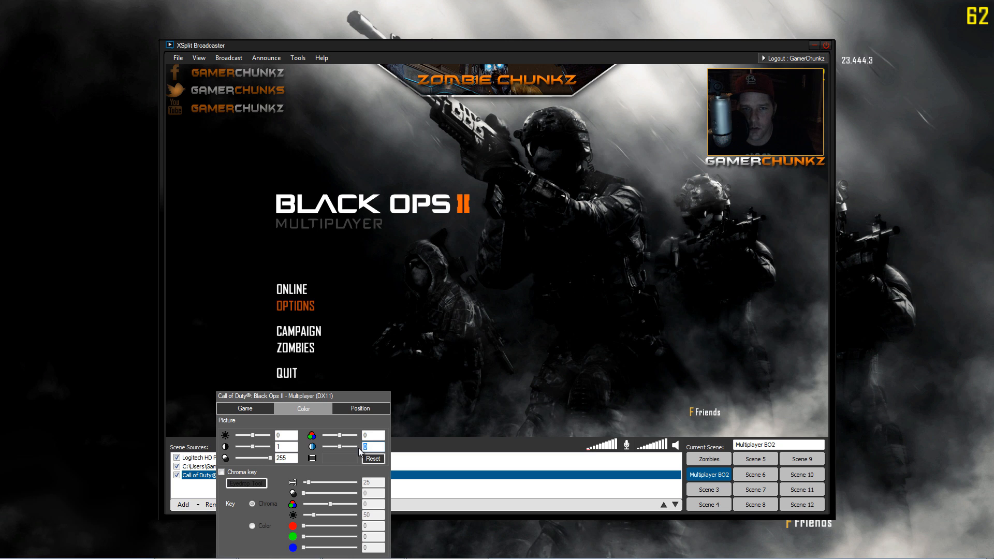
{"action": "left_click", "coordinate": [451, 395]}
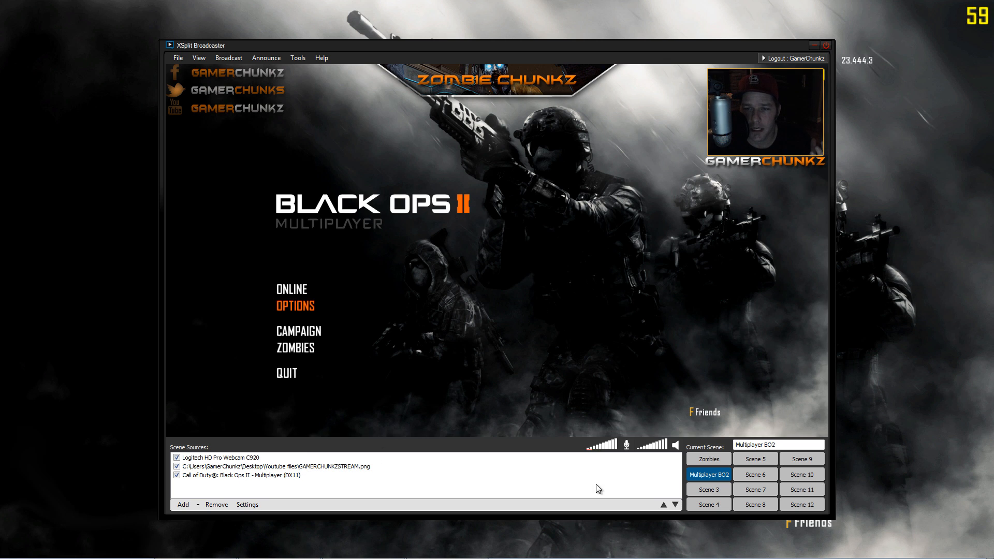
{"action": "left_click", "coordinate": [235, 58]}
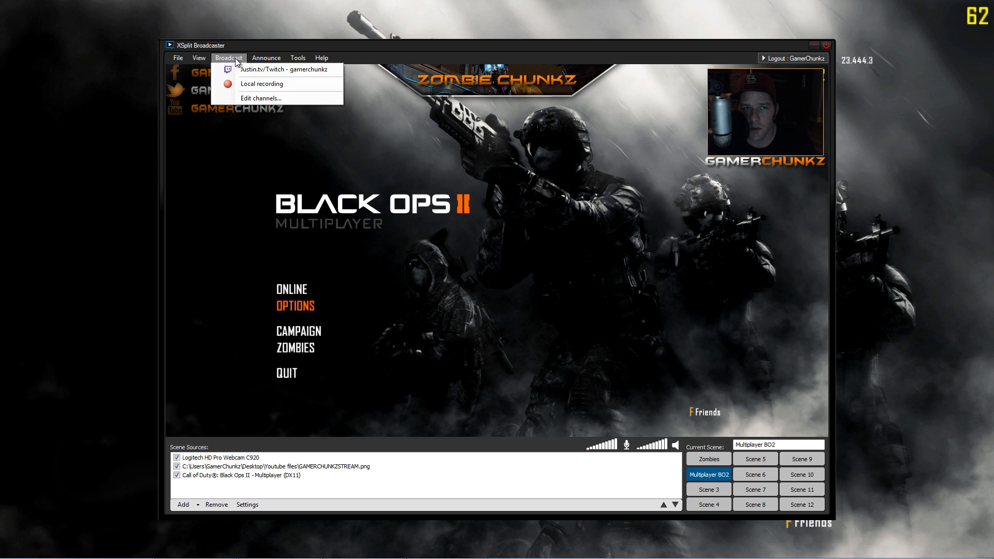
{"action": "left_click", "coordinate": [231, 60]}
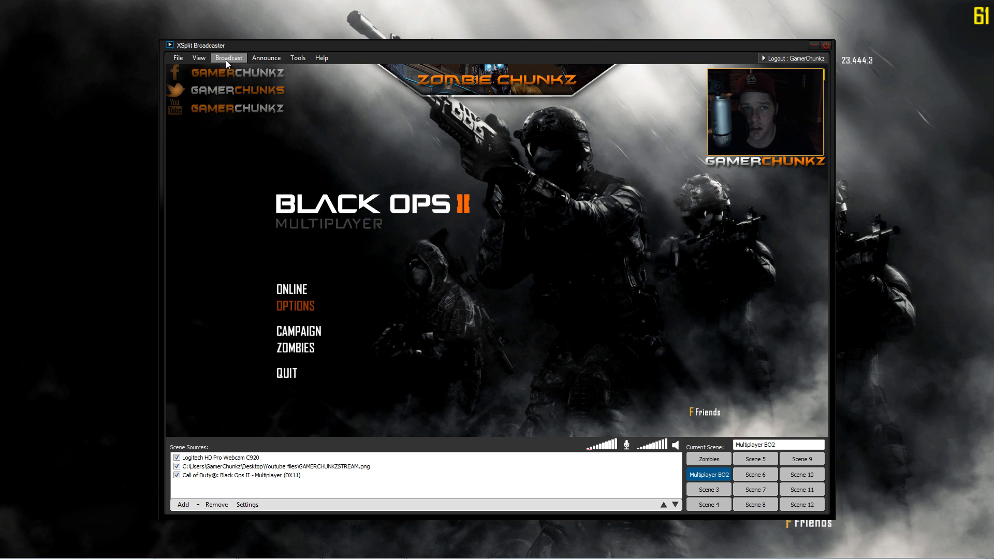
{"action": "left_click", "coordinate": [227, 59]}
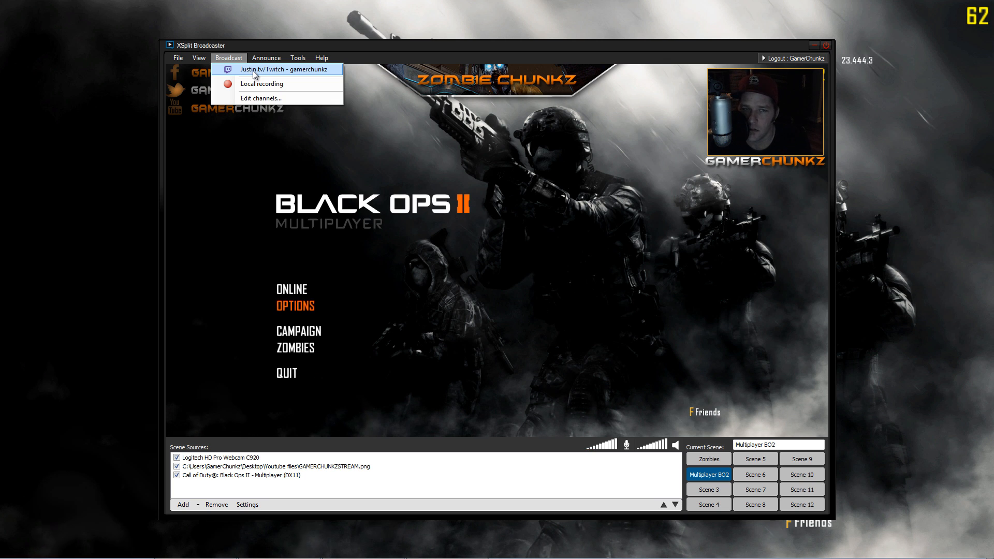
{"action": "left_click", "coordinate": [257, 45]}
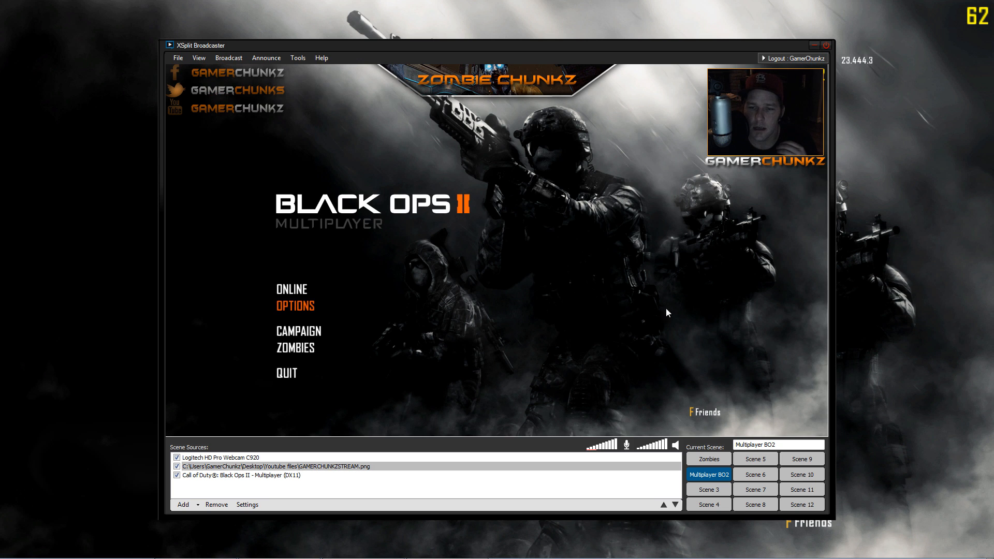
- Switch to Scene 3 and select its offline image source
{"action": "left_click", "coordinate": [710, 492]}
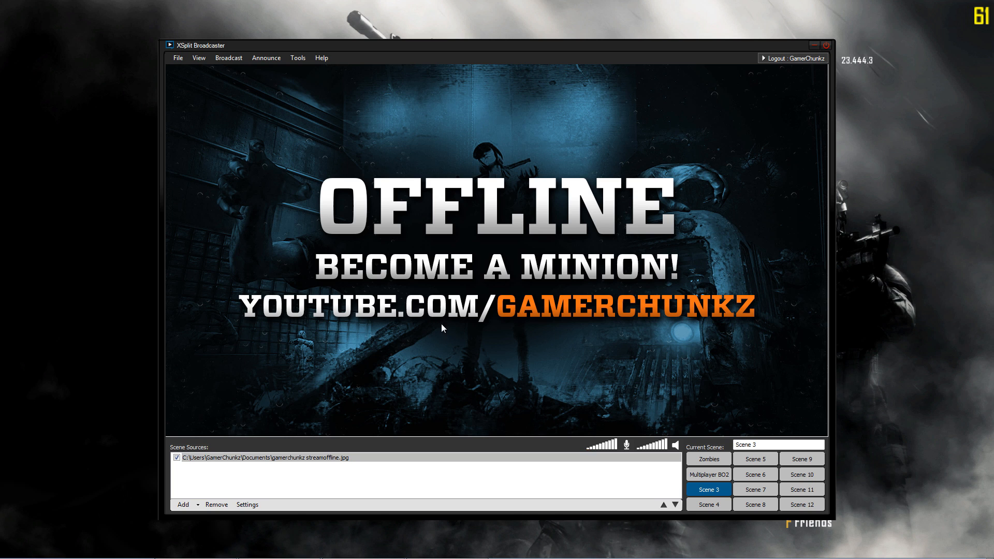
{"action": "left_click", "coordinate": [581, 479]}
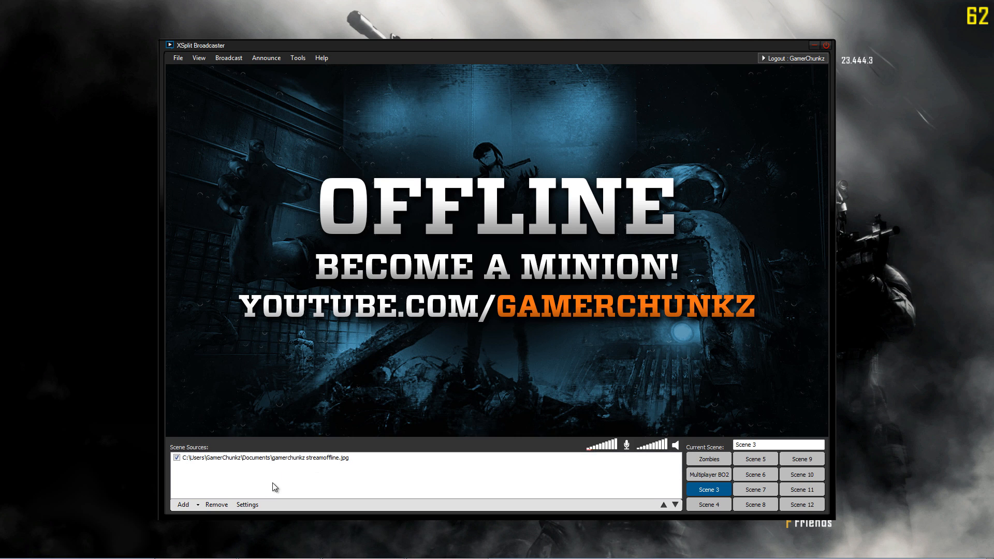
{"action": "left_click", "coordinate": [245, 459]}
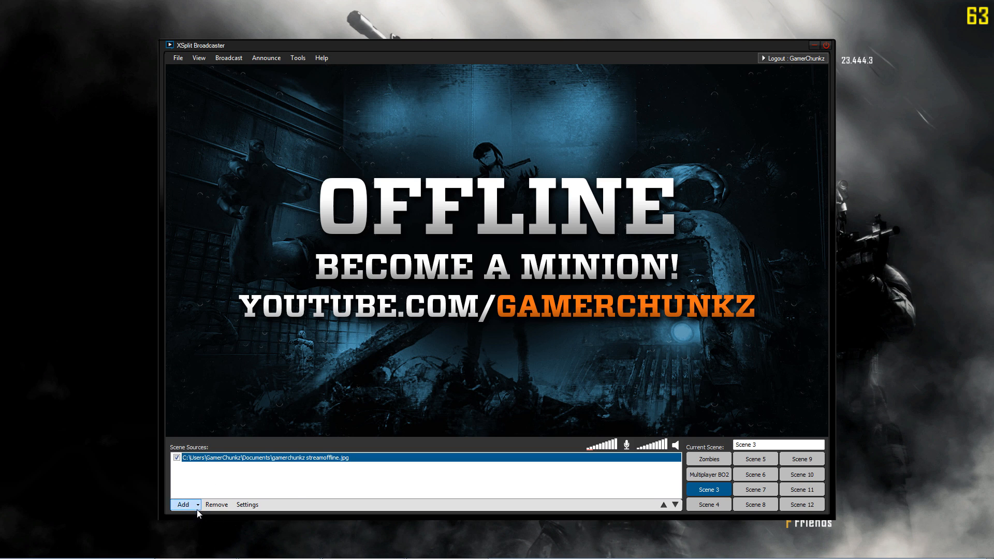
- Add gamerchunkz streamoffline.jpg from the Youtube files folder to Scene 3 alongside the existing offline image
{"action": "left_click", "coordinate": [197, 510]}
{"action": "left_click", "coordinate": [235, 473]}
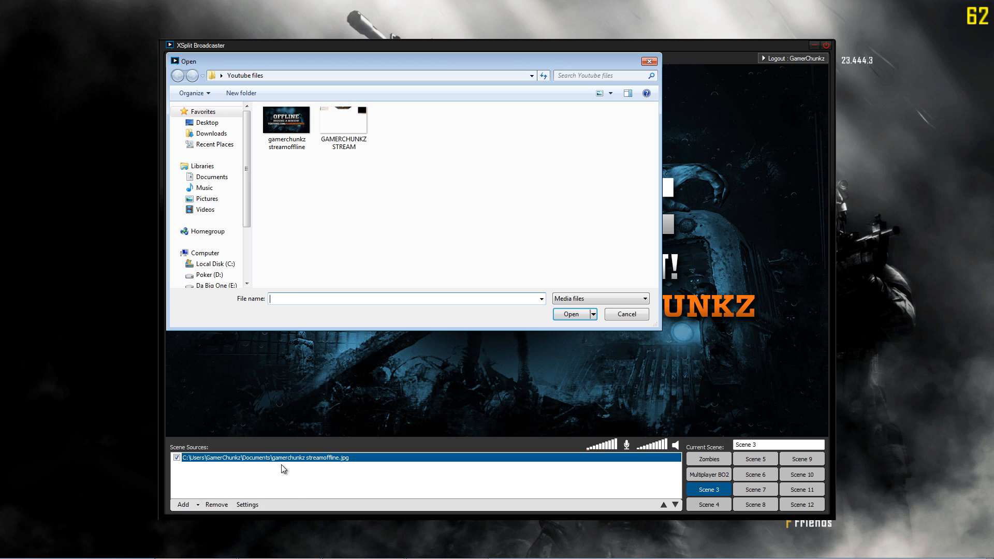
{"action": "double_click", "coordinate": [287, 127]}
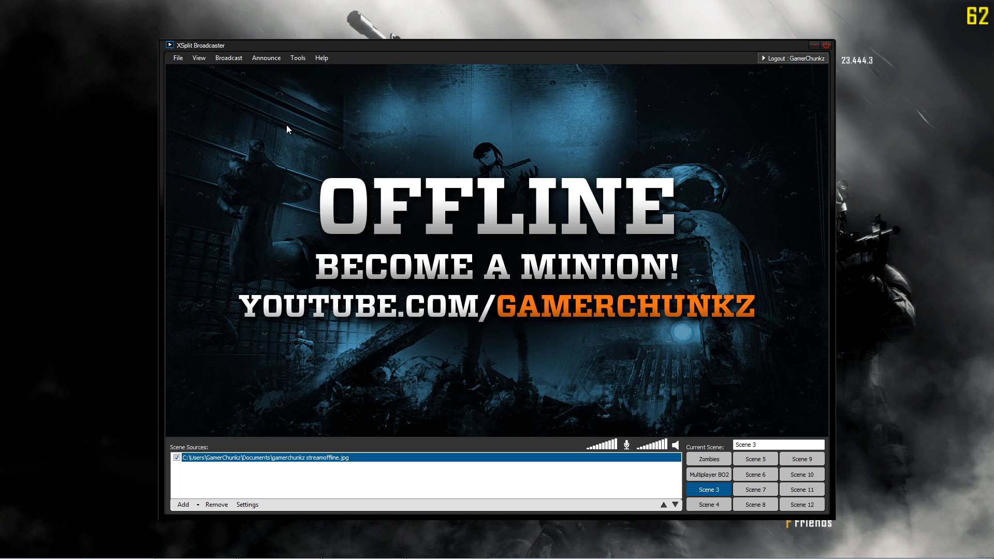
- Delete every offline image source from Scene 3
{"action": "left_click", "coordinate": [324, 460]}
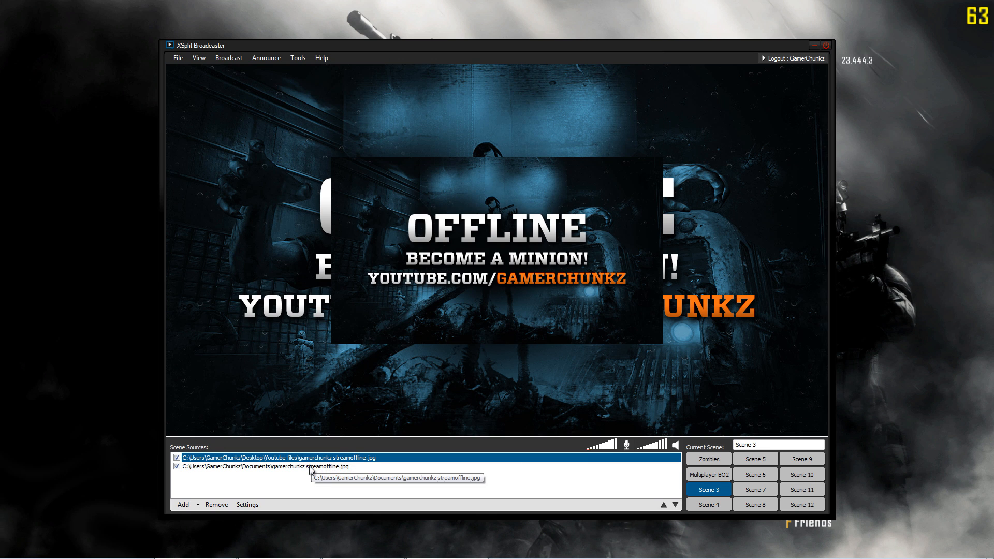
{"action": "key", "text": "Delete"}
{"action": "left_click", "coordinate": [314, 460]}
{"action": "key", "text": "Delete"}
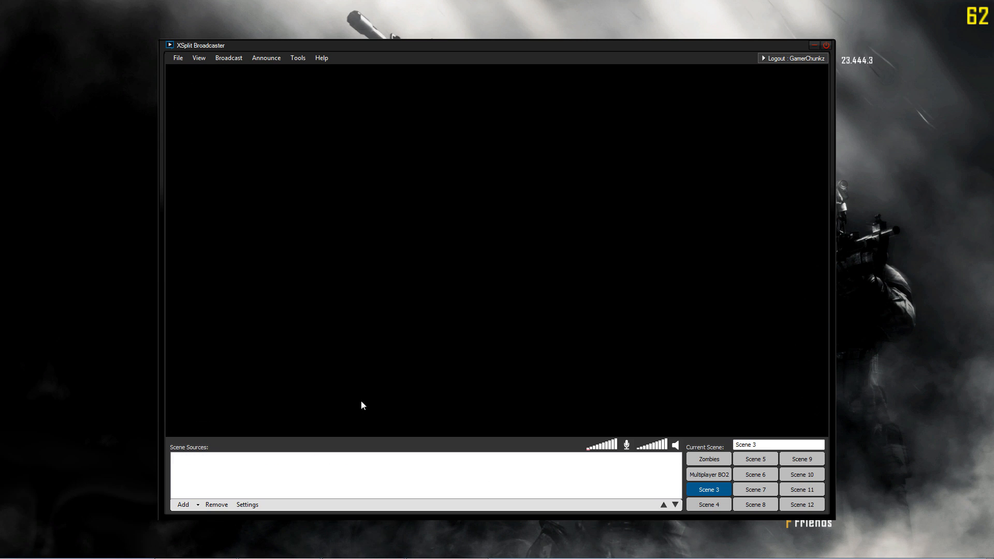
- Add gamerchunkz streamoffline.jpg from the Youtube files folder to the empty Scene 3 and enlarge it to cover the whole stage
{"action": "left_click", "coordinate": [191, 504]}
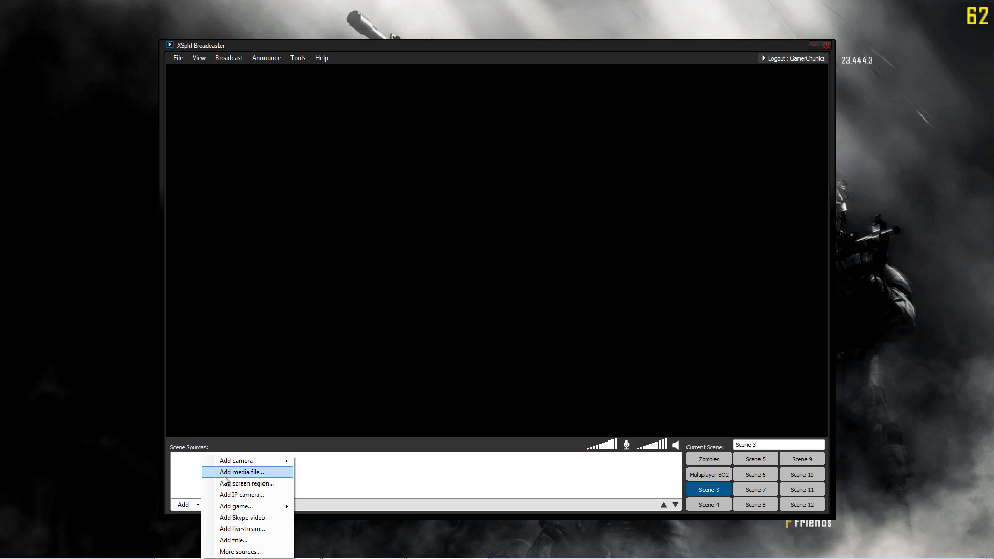
{"action": "left_click", "coordinate": [230, 476]}
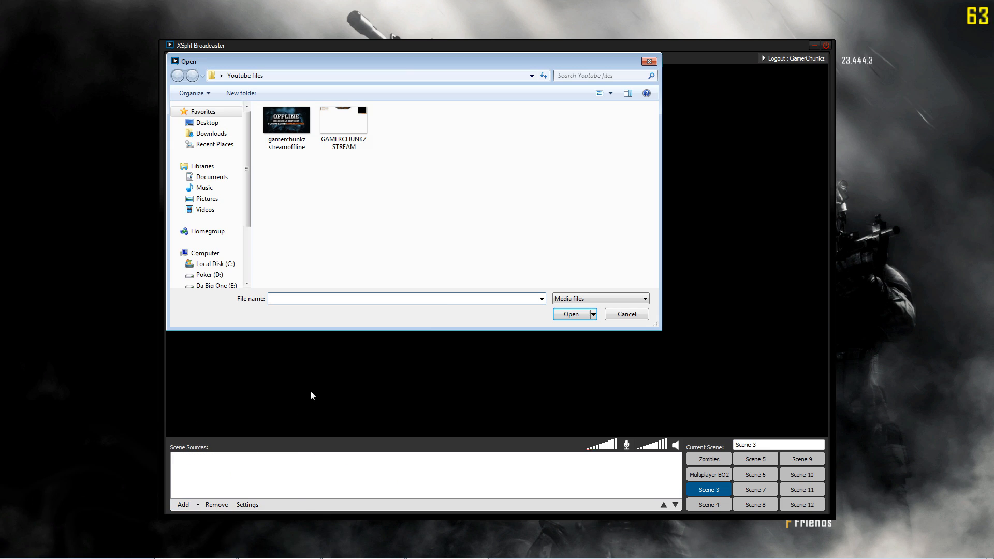
{"action": "double_click", "coordinate": [285, 126]}
{"action": "left_click_drag", "start_coordinate": [495, 256], "coordinate": [885, 480]}
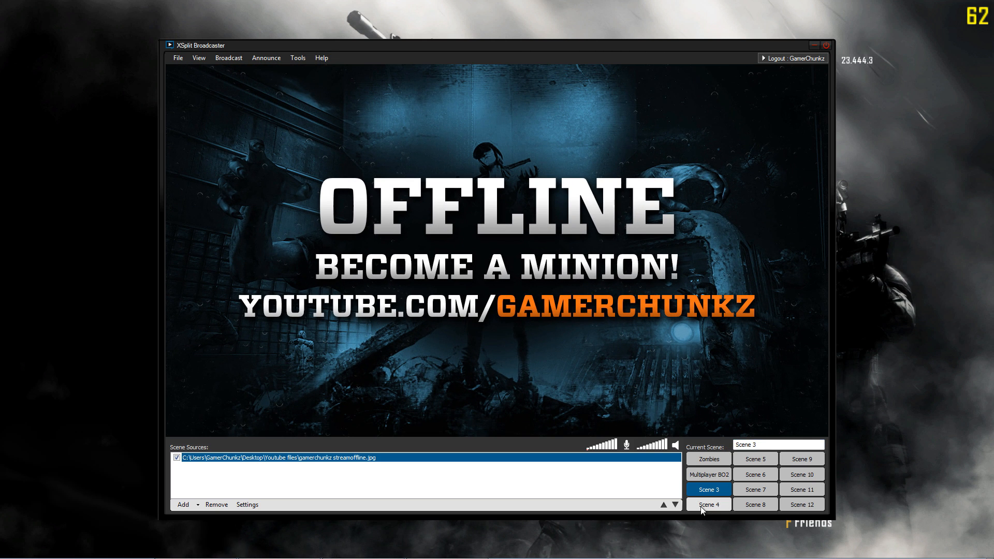
- Switch back to the Multiplayer BO2 scene
{"action": "left_click", "coordinate": [700, 476]}
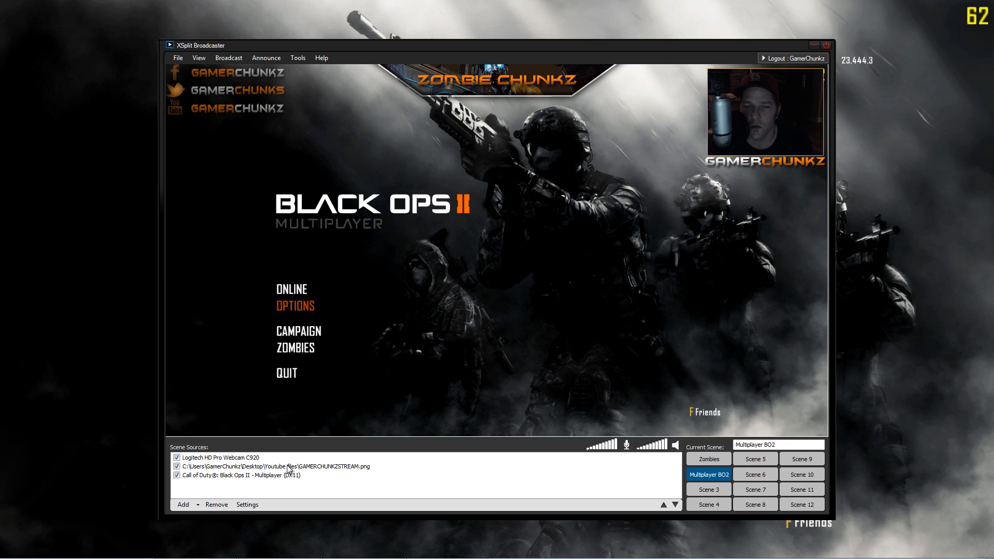
{"action": "left_click", "coordinate": [288, 468]}
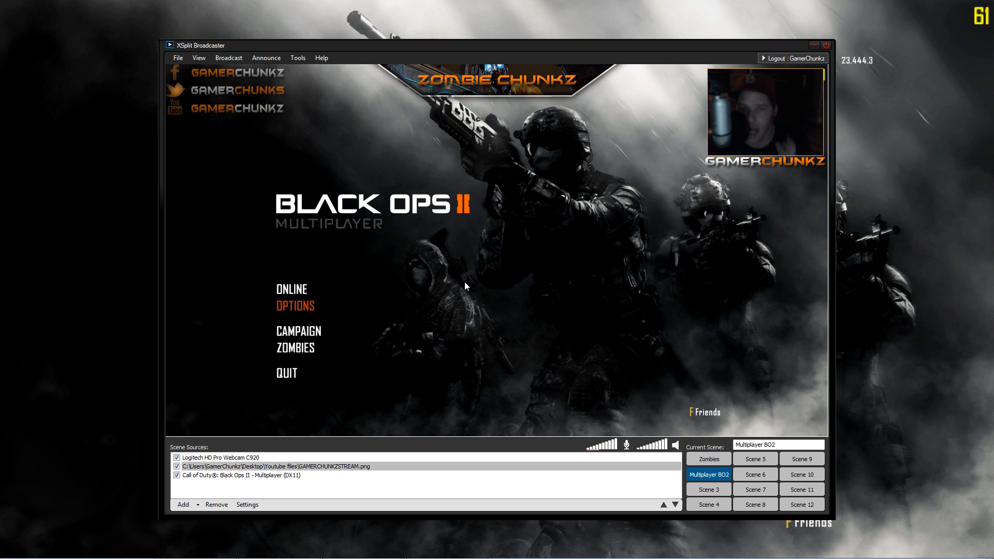
{"action": "left_click", "coordinate": [769, 88]}
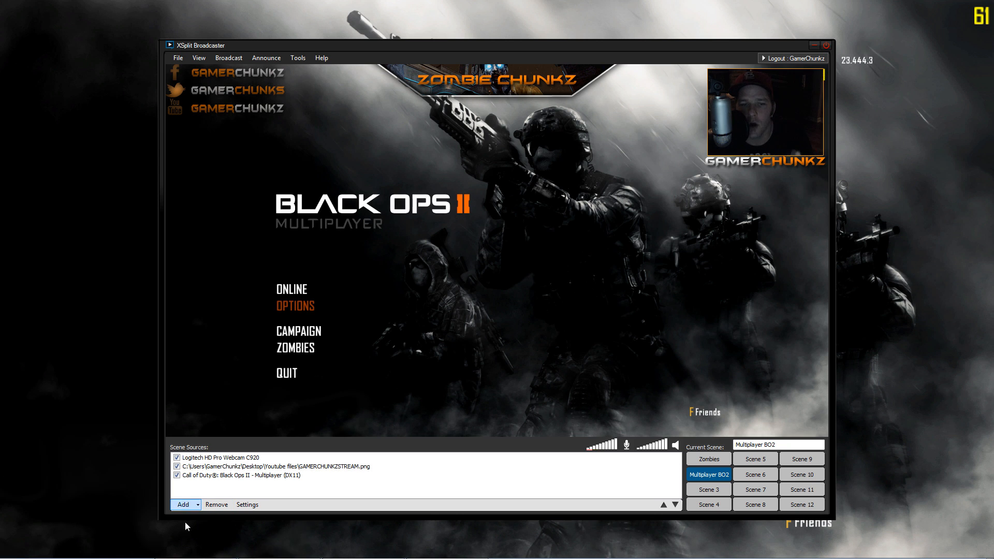
{"action": "mouse_move", "coordinate": [71, 556]}
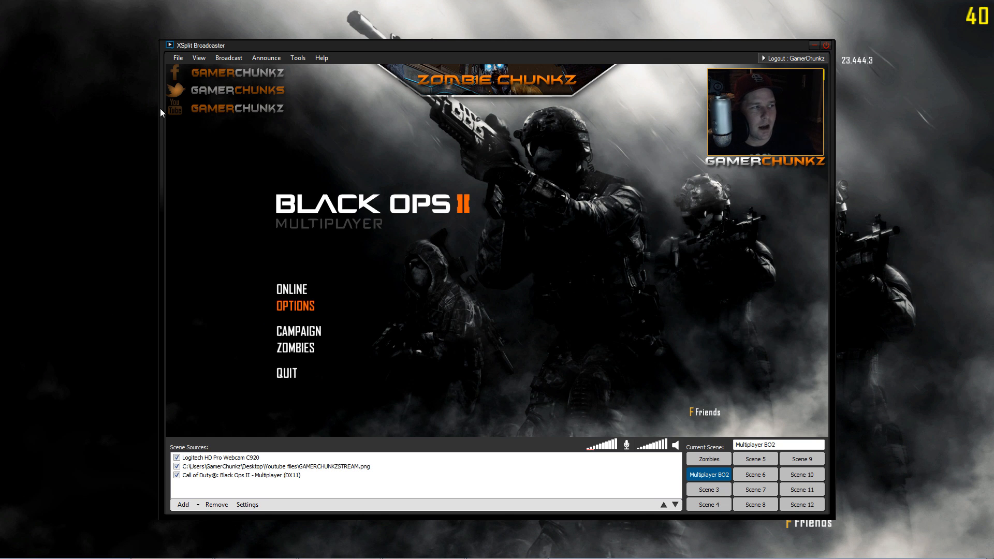
{"action": "left_click_drag", "start_coordinate": [2, 106], "coordinate": [246, 127]}
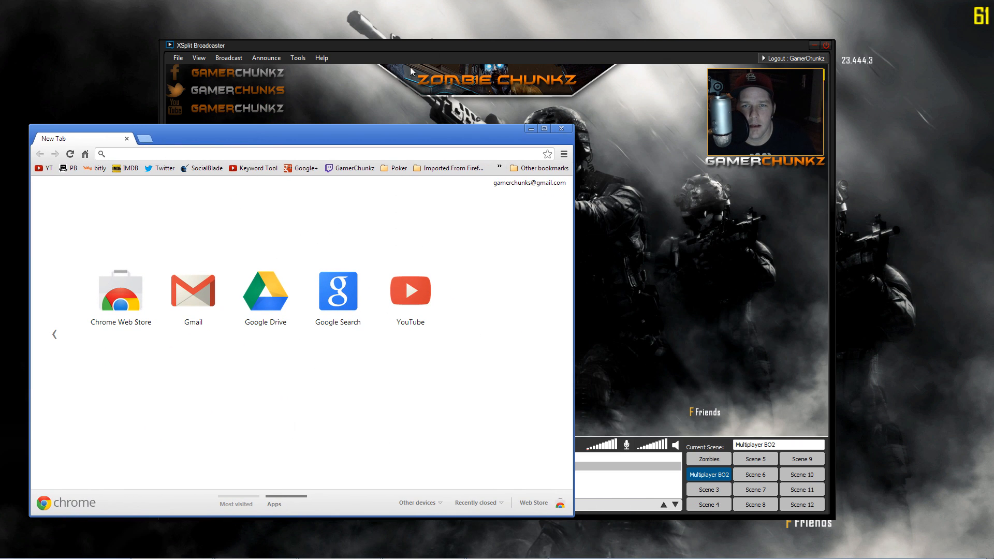
{"action": "left_click", "coordinate": [526, 45]}
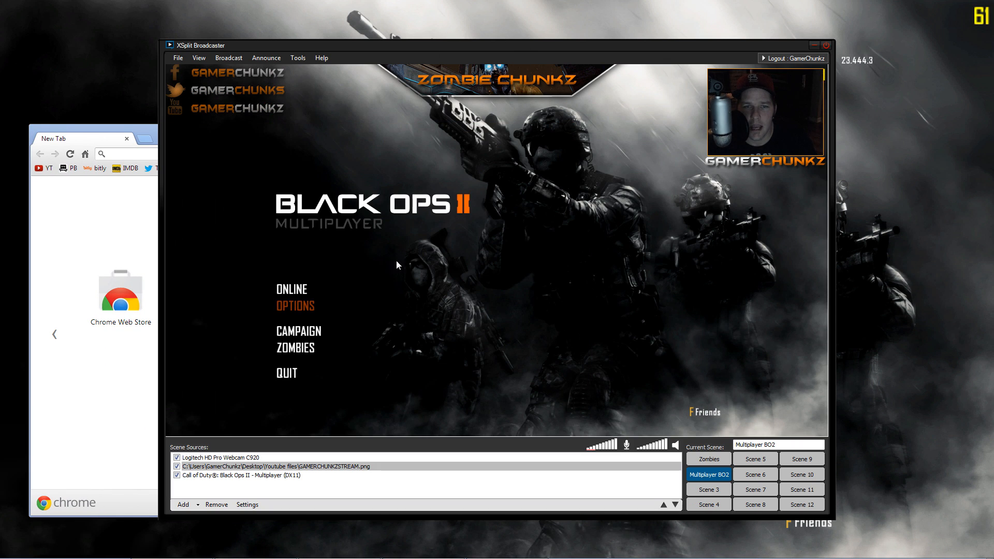
{"action": "left_click_drag", "start_coordinate": [150, 130], "coordinate": [229, 135]}
{"action": "left_click", "coordinate": [640, 132]}
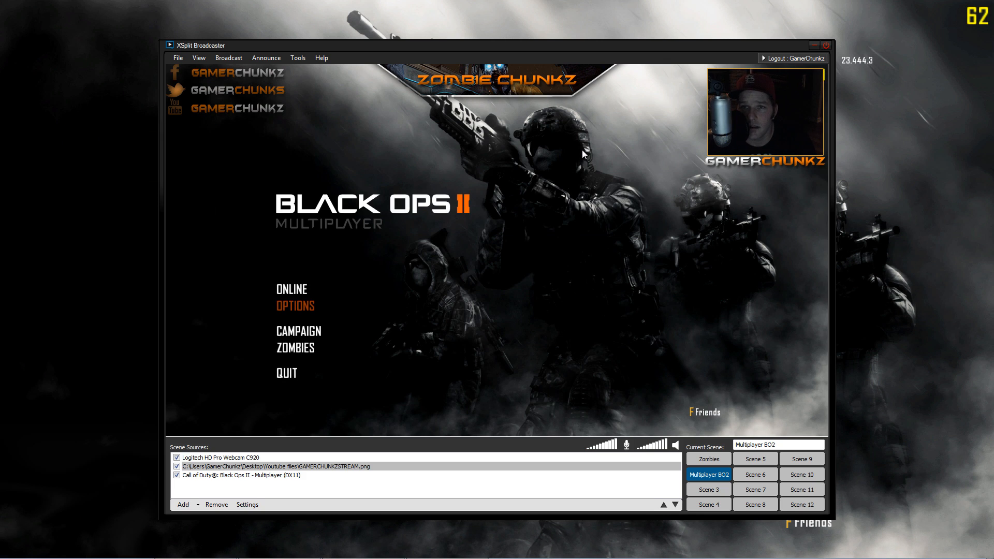